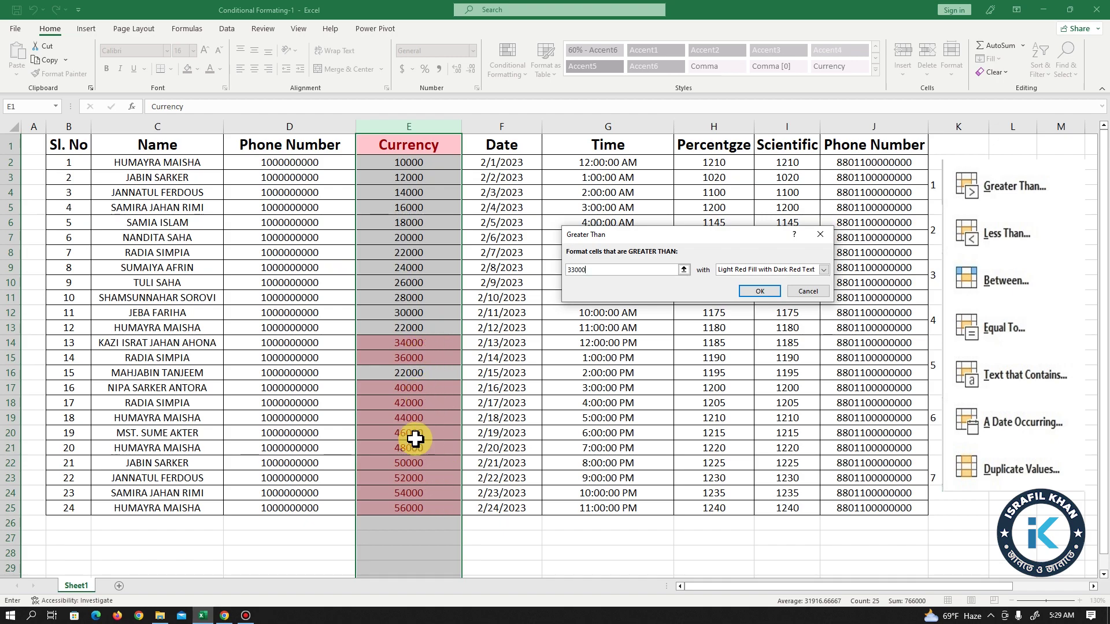
Highlight Currency column values greater than 40000 using Yellow Fill with Dark Yellow Text.
{"action": "left_click_drag", "start_coordinate": [597, 270], "coordinate": [532, 269]}
{"action": "type", "text": "4"}
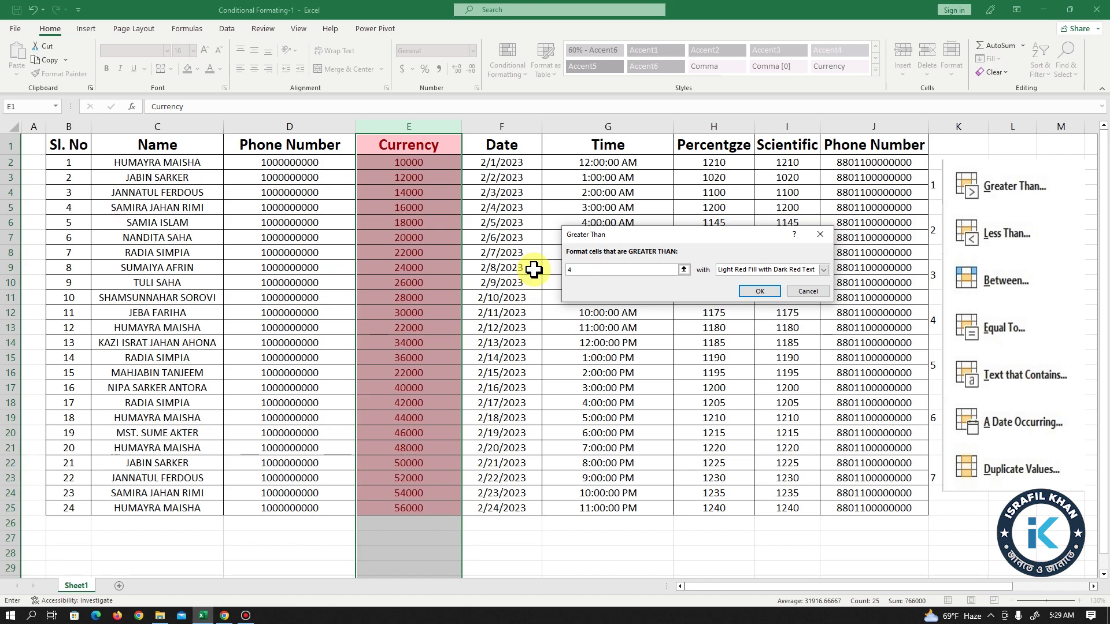
{"action": "type", "text": "0000"}
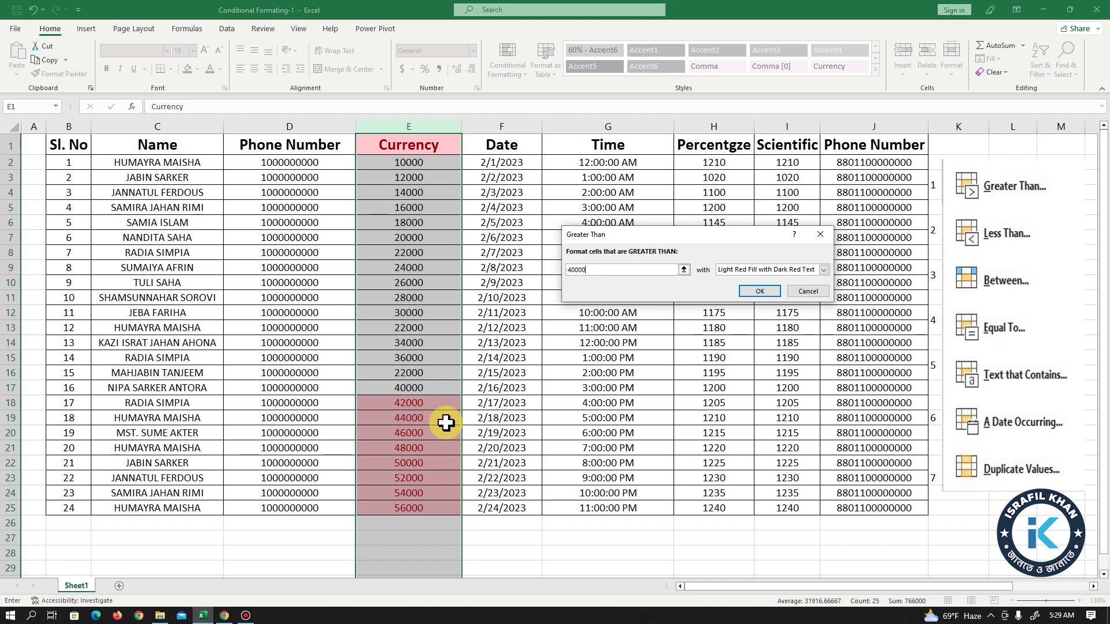
{"action": "left_click", "coordinate": [822, 269]}
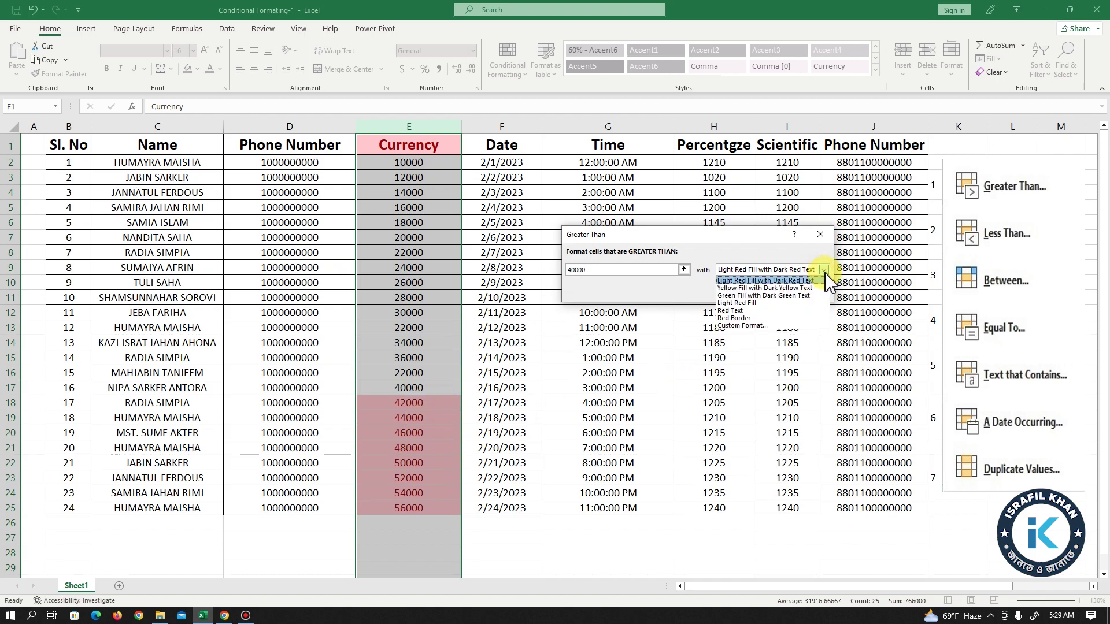
{"action": "left_click", "coordinate": [771, 285]}
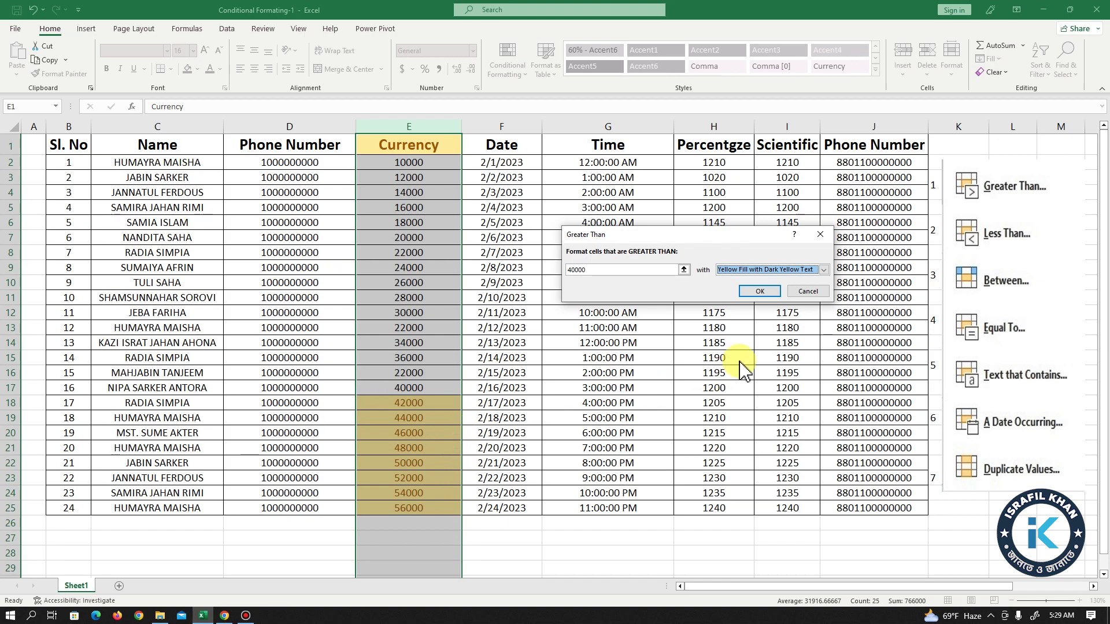
{"action": "left_click", "coordinate": [751, 293]}
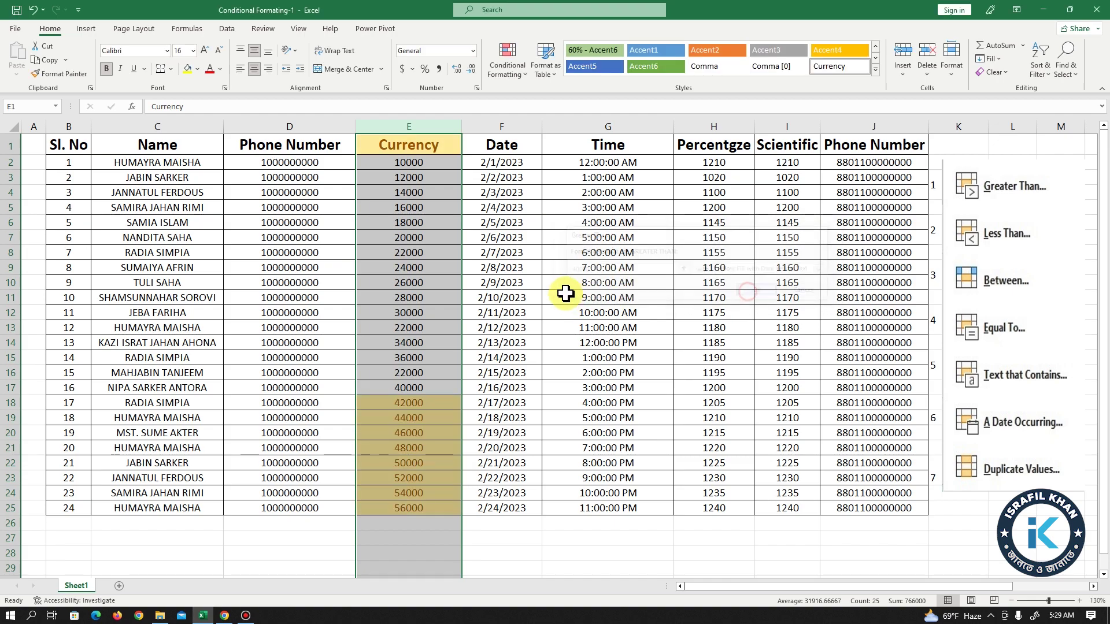
{"action": "left_click", "coordinate": [433, 417]}
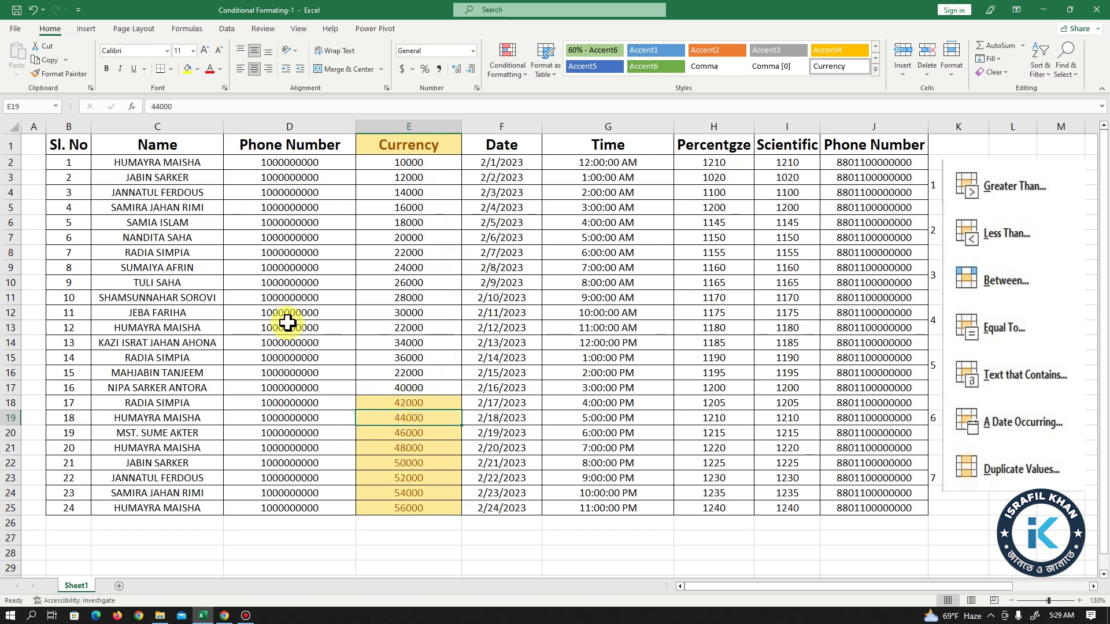
Clear the conditional formatting rules from the entire sheet.
{"action": "left_click", "coordinate": [615, 523]}
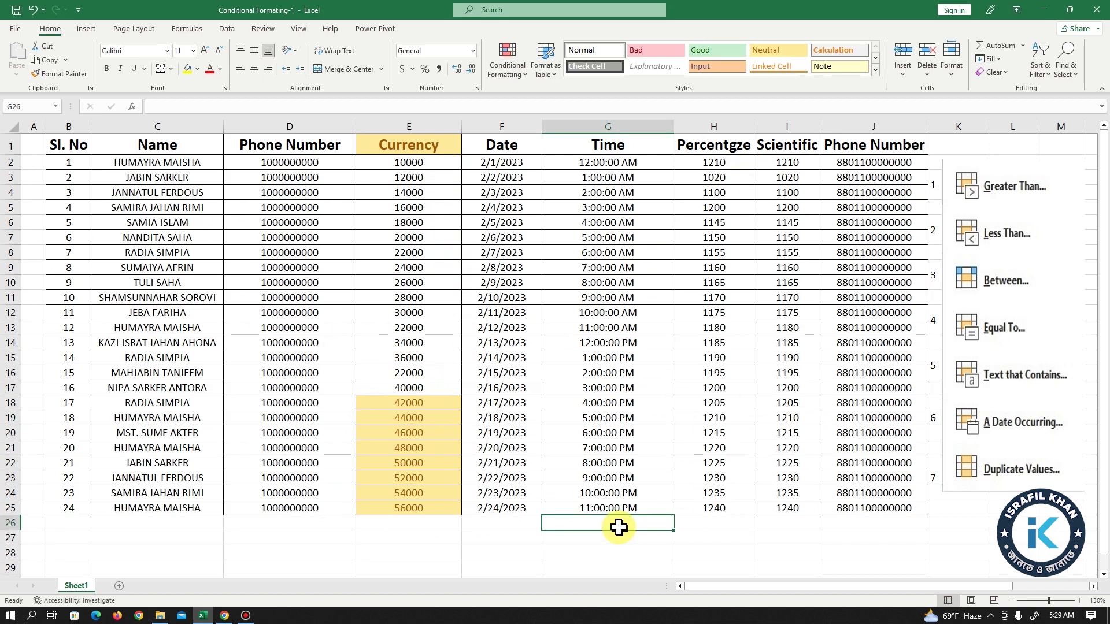
{"action": "left_click", "coordinate": [507, 57]}
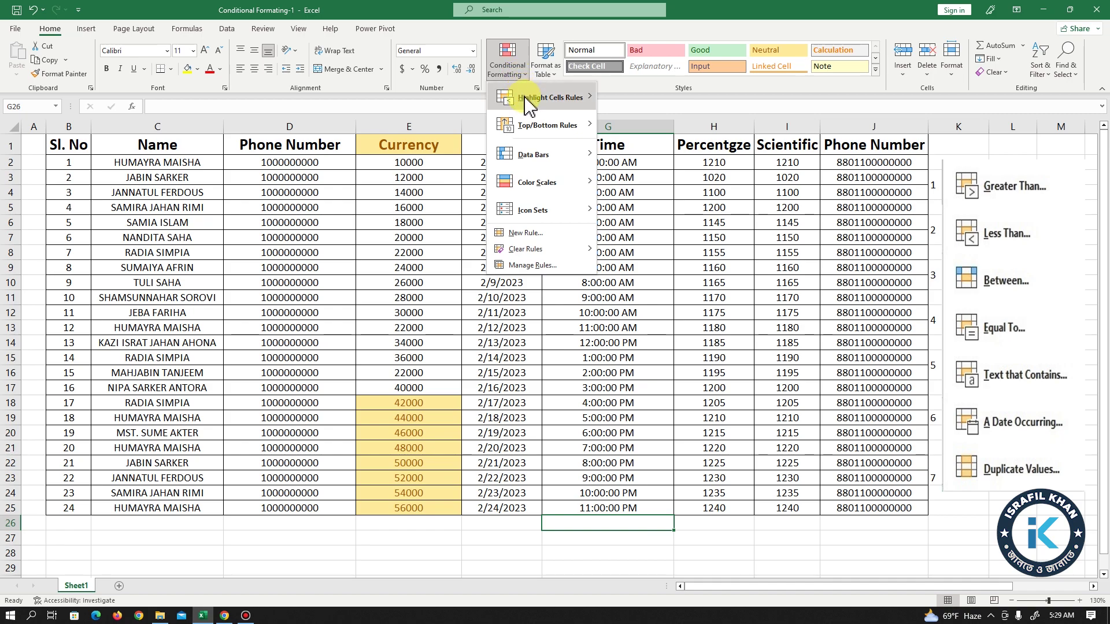
{"action": "mouse_move", "coordinate": [527, 104]}
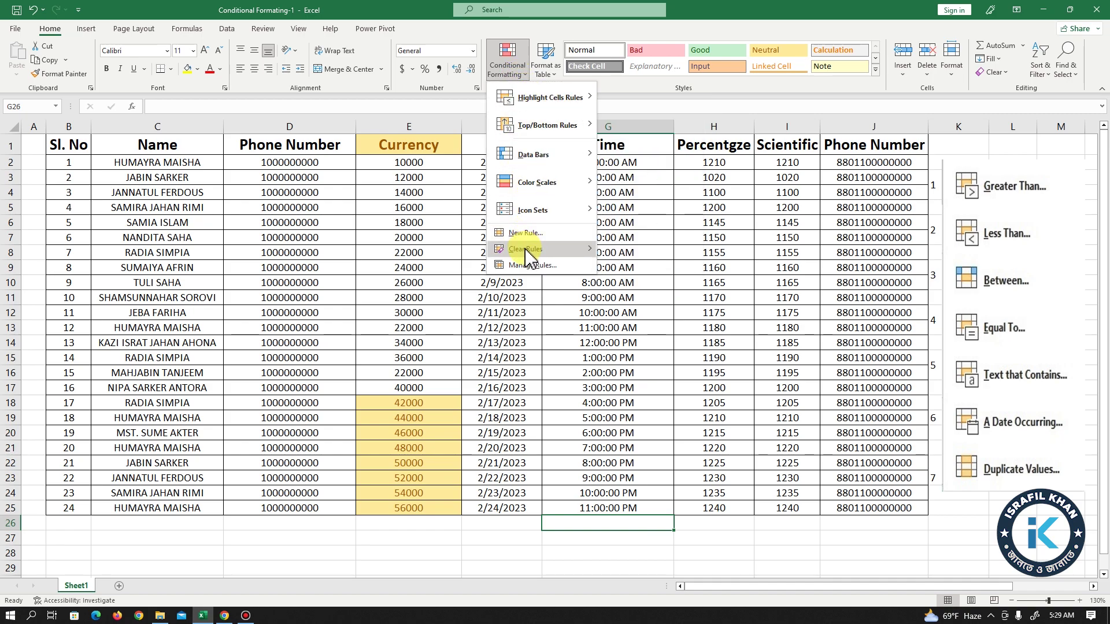
{"action": "mouse_move", "coordinate": [527, 252]}
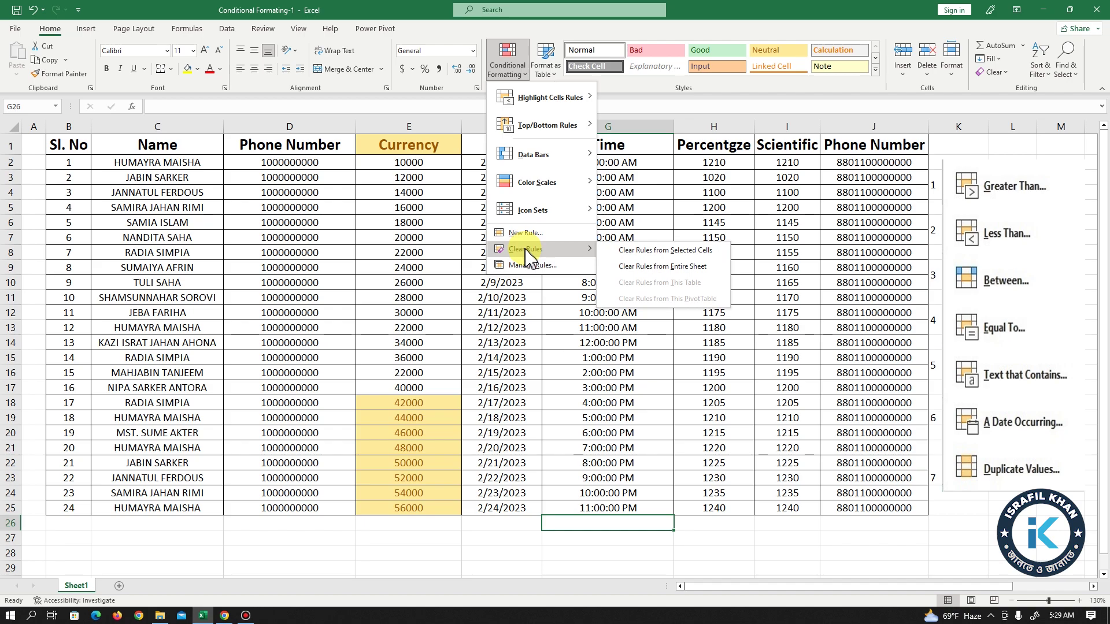
{"action": "left_click", "coordinate": [691, 267]}
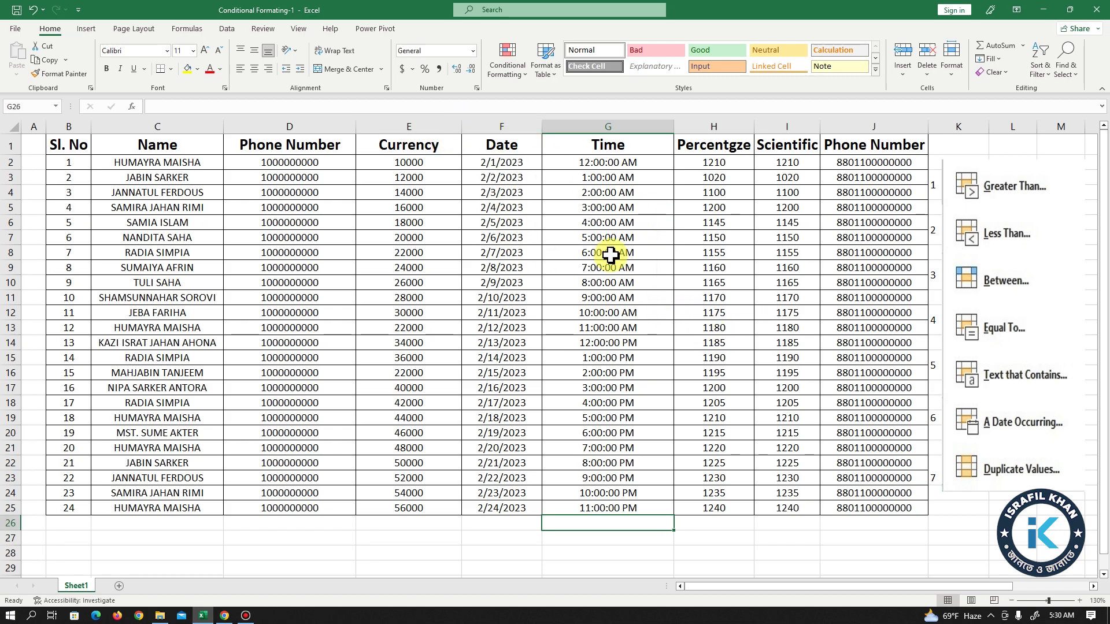
Preview a Less Than rule of 20000 on the Currency column using Yellow Fill with Dark Yellow Text.
{"action": "left_click", "coordinate": [425, 127]}
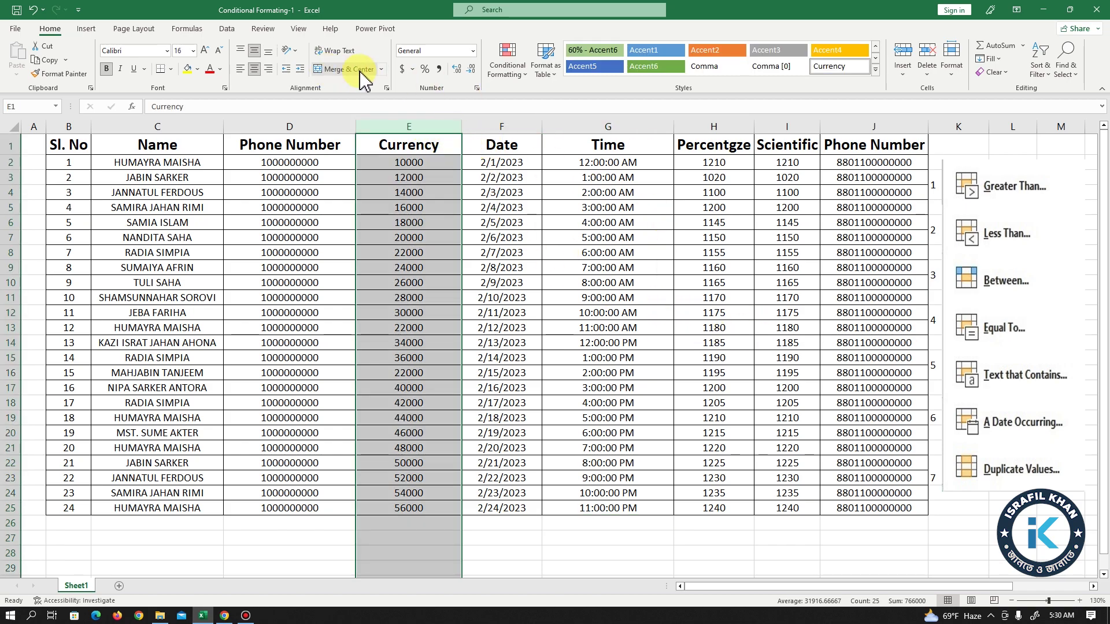
{"action": "left_click", "coordinate": [508, 64]}
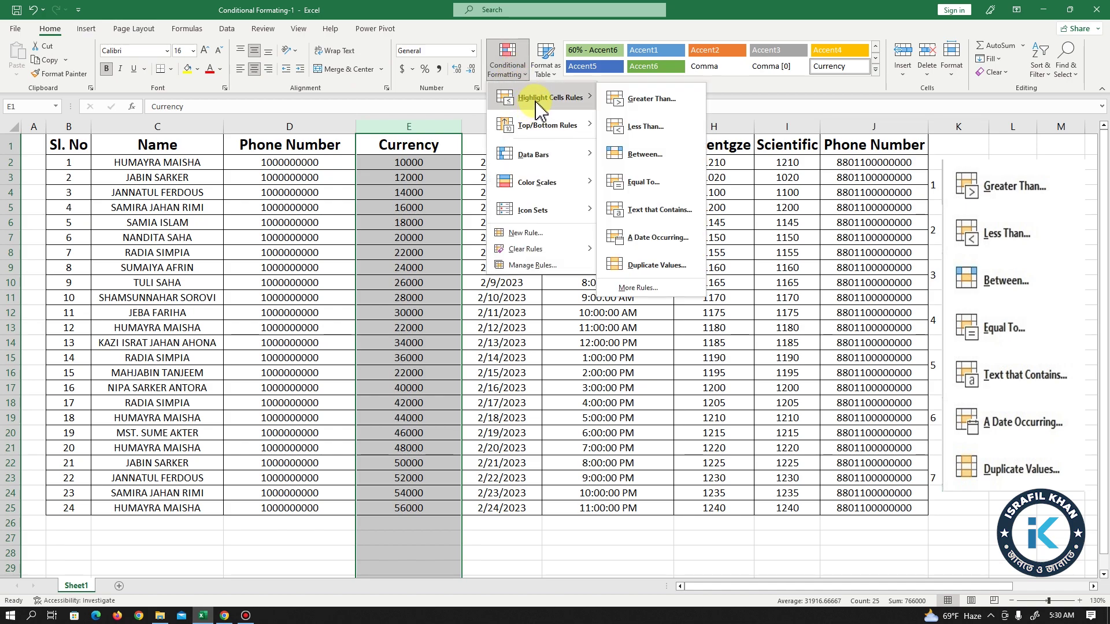
{"action": "left_click", "coordinate": [645, 127]}
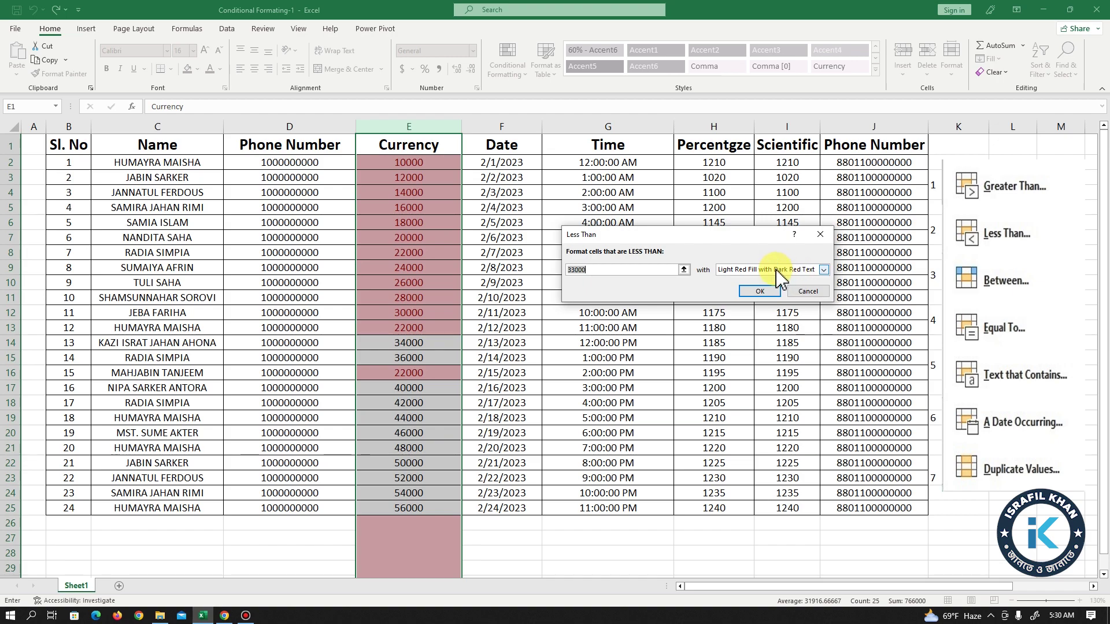
{"action": "left_click", "coordinate": [823, 269]}
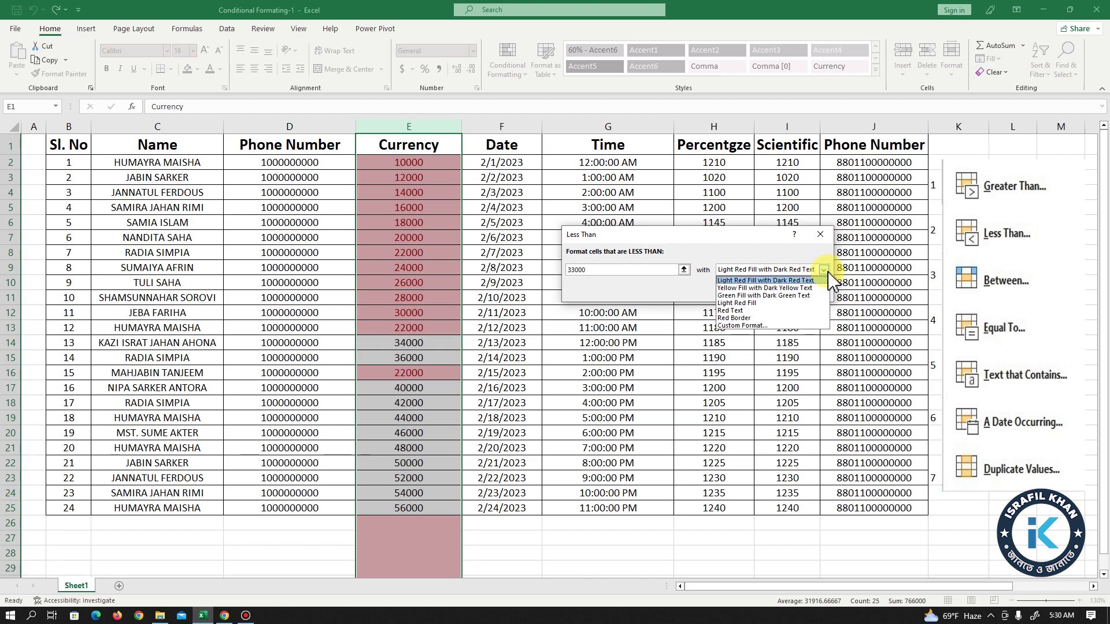
{"action": "left_click", "coordinate": [751, 287]}
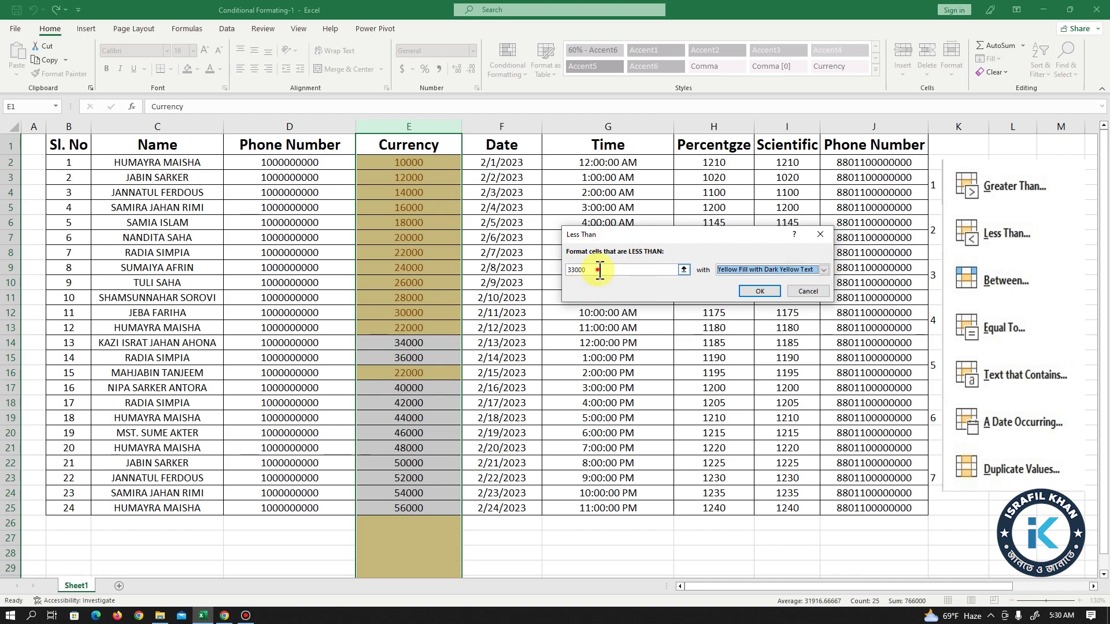
{"action": "left_click_drag", "start_coordinate": [599, 270], "coordinate": [556, 268]}
{"action": "type", "text": "20000"}
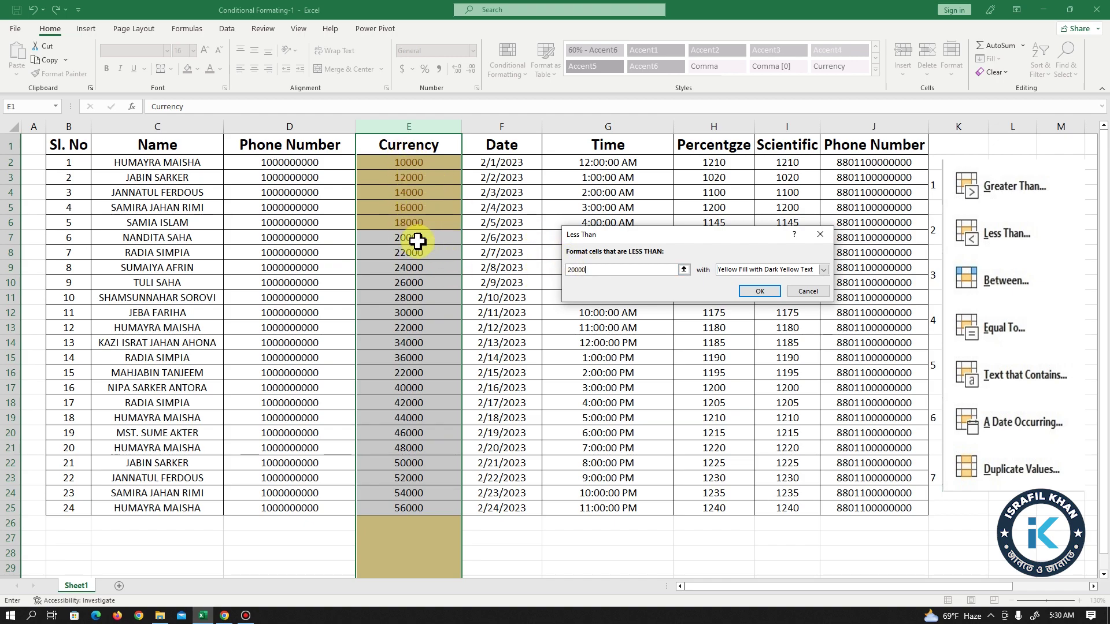
Preview the Less Than rule with a threshold of 25000, and discard it without applying.
{"action": "left_click_drag", "start_coordinate": [594, 270], "coordinate": [557, 270]}
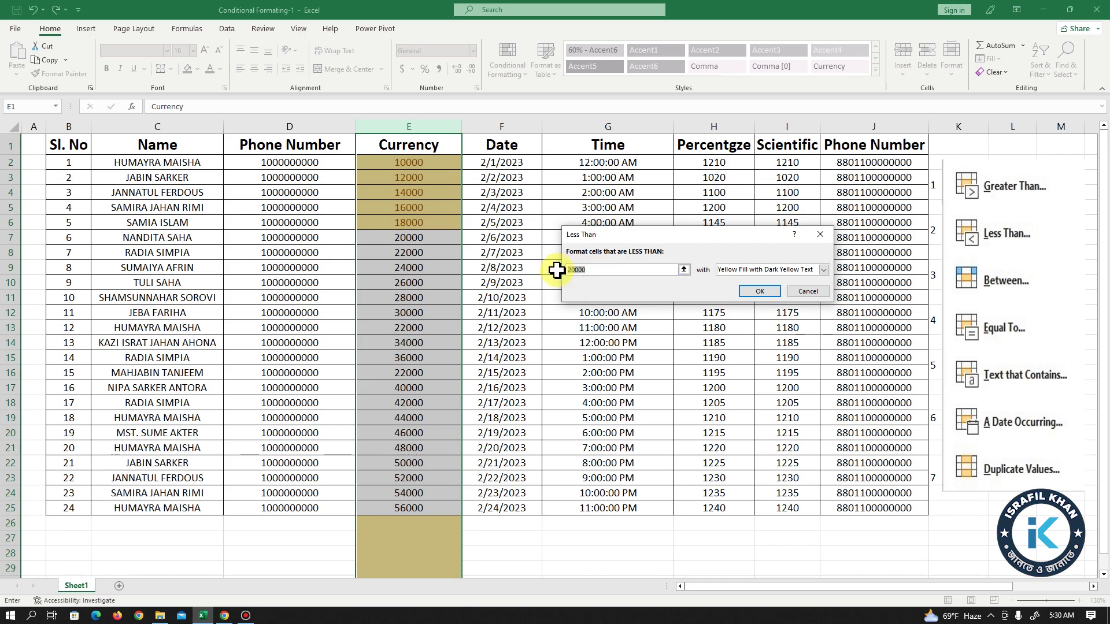
{"action": "type", "text": "25000"}
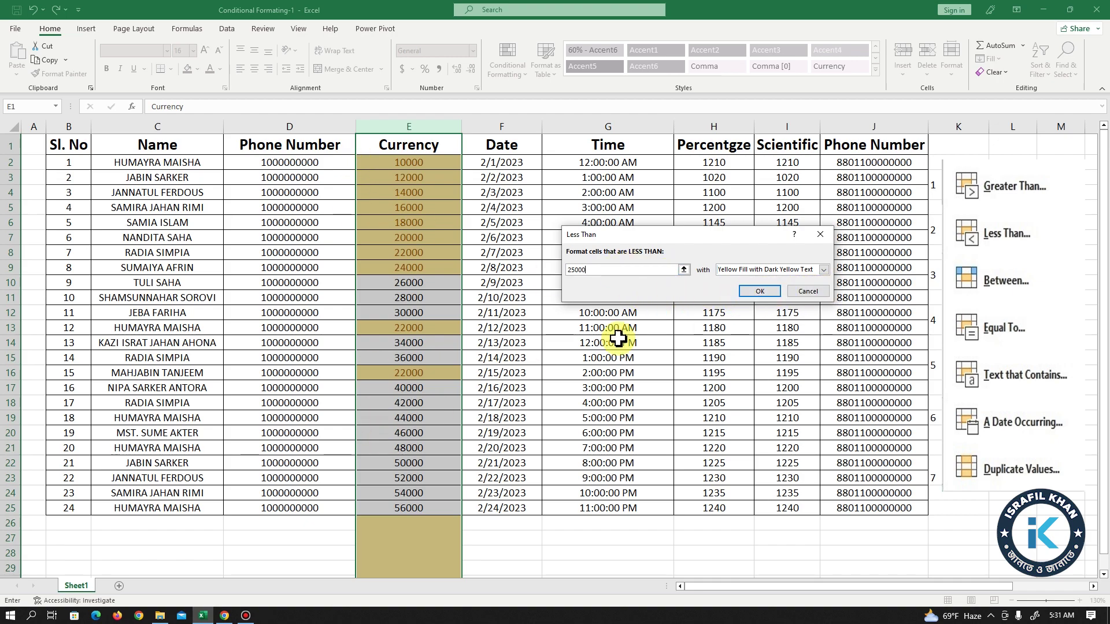
{"action": "left_click", "coordinate": [809, 293]}
{"action": "left_click", "coordinate": [635, 251]}
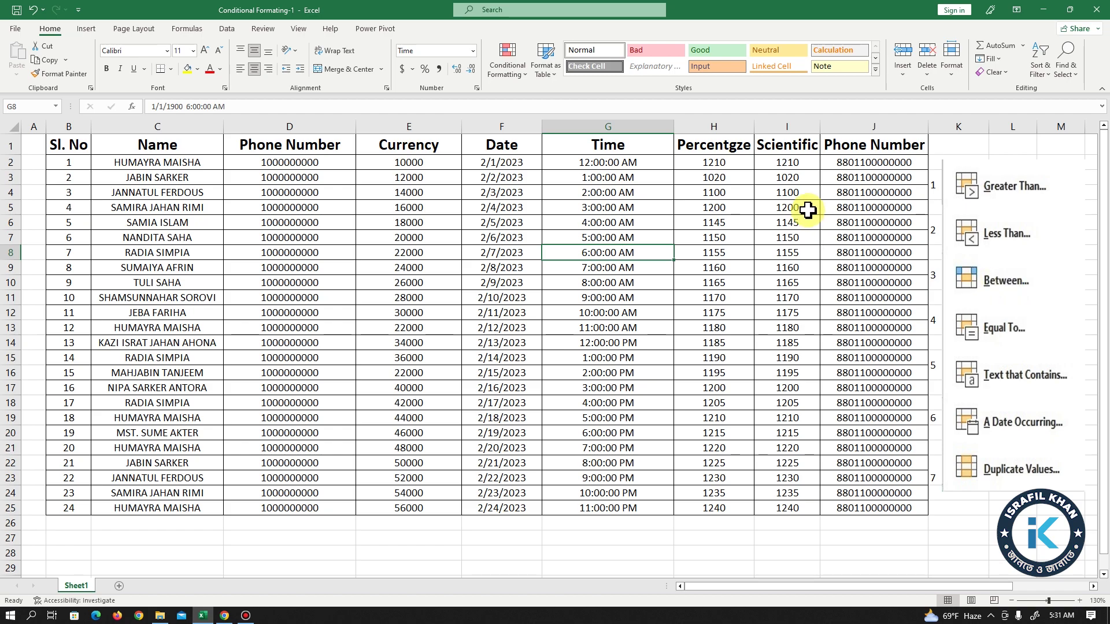
Highlight Currency column values between 21500 and 30000 using Green Fill with Dark Green Text.
{"action": "left_click", "coordinate": [422, 119]}
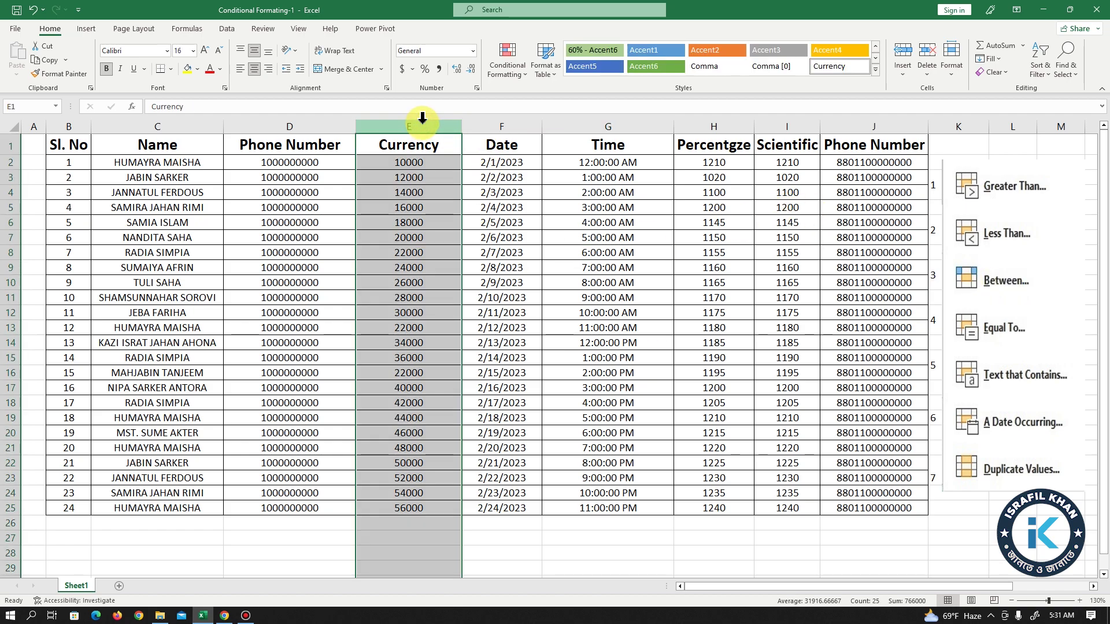
{"action": "left_click", "coordinate": [509, 65]}
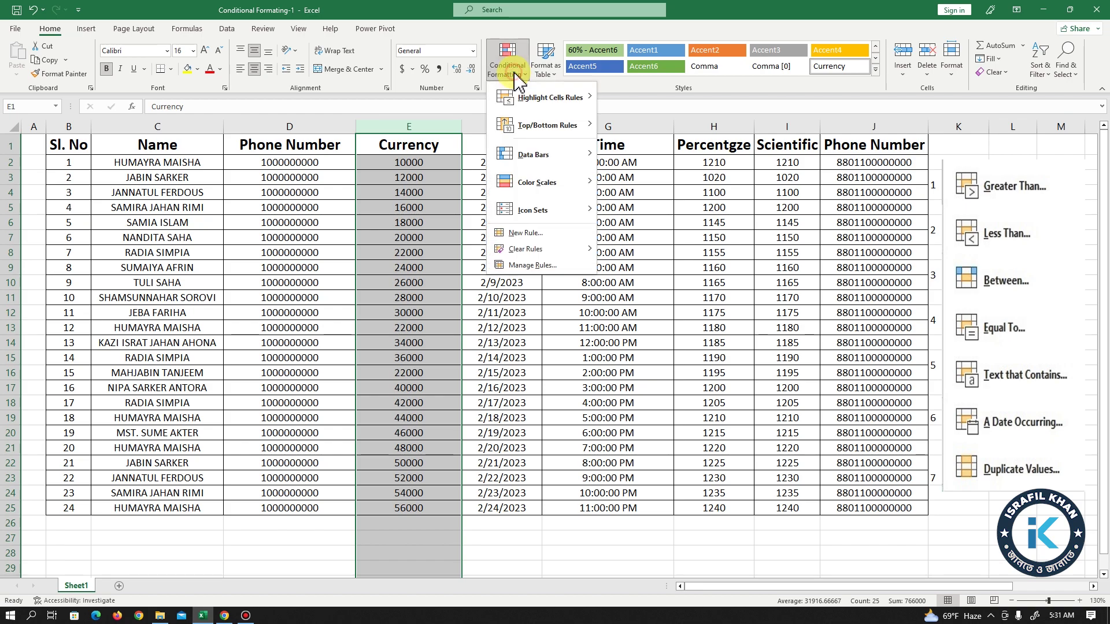
{"action": "mouse_move", "coordinate": [525, 104]}
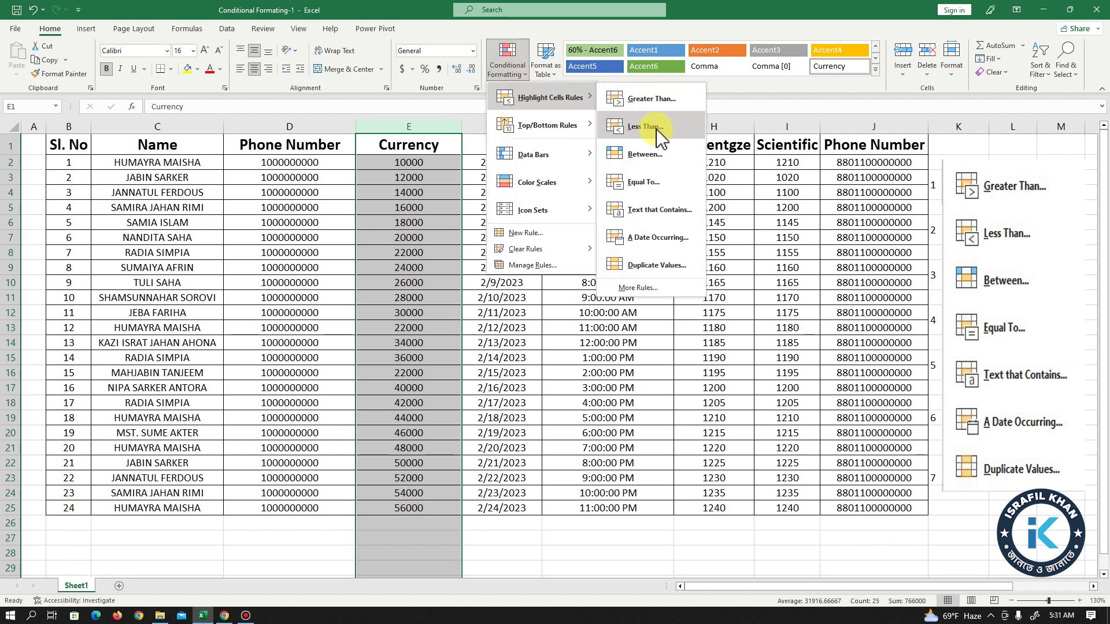
{"action": "left_click", "coordinate": [644, 154]}
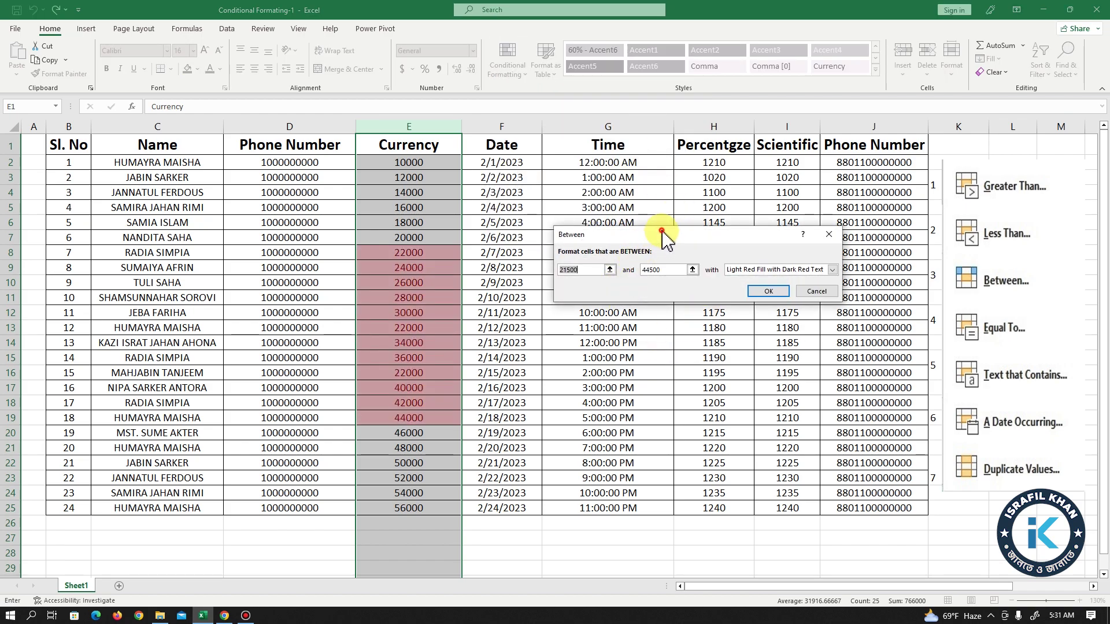
{"action": "left_click_drag", "start_coordinate": [664, 232], "coordinate": [657, 187]}
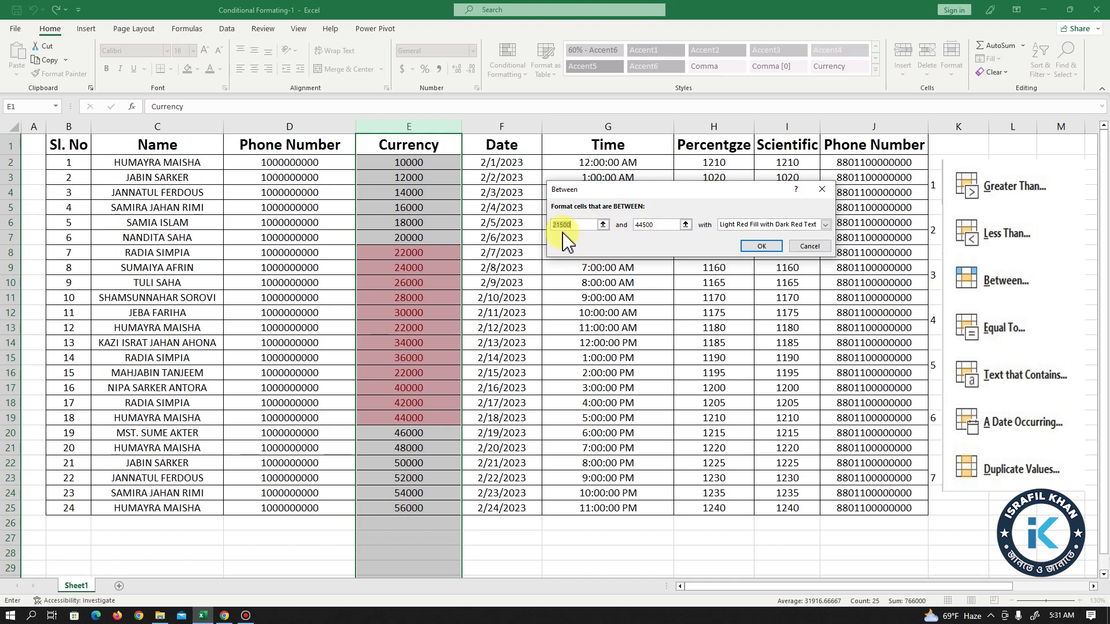
{"action": "key", "text": "Tab"}
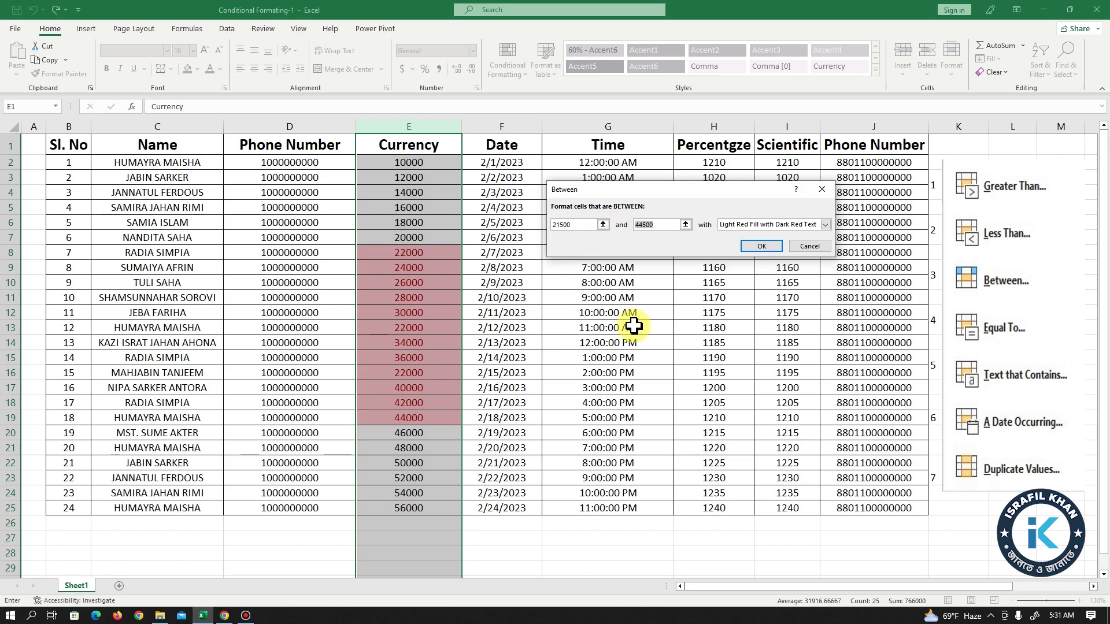
{"action": "type", "text": "3000"}
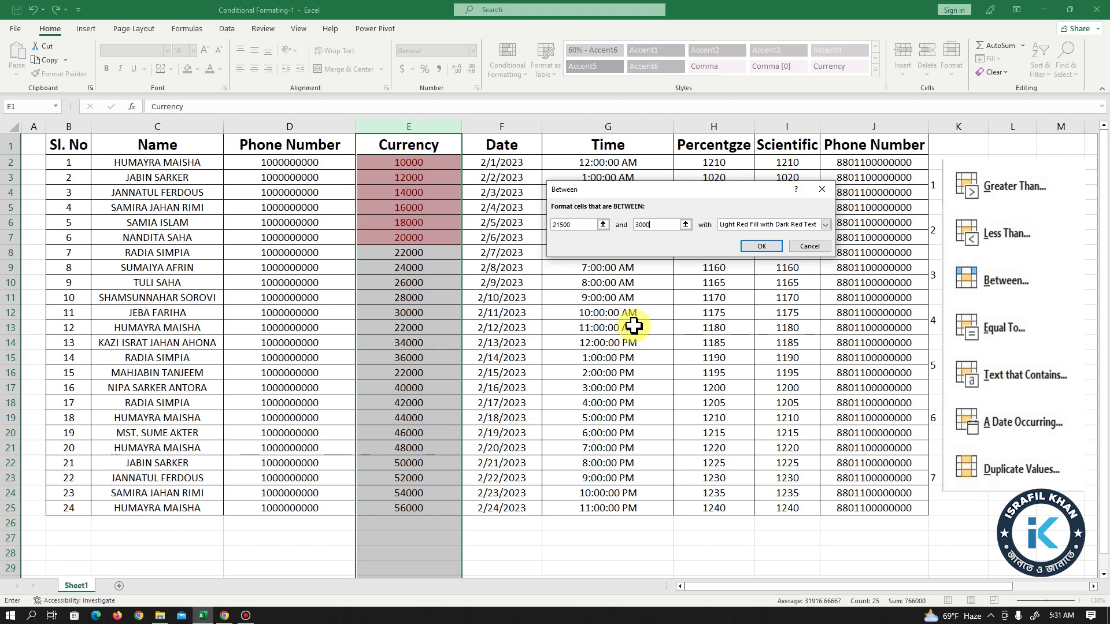
{"action": "type", "text": "0"}
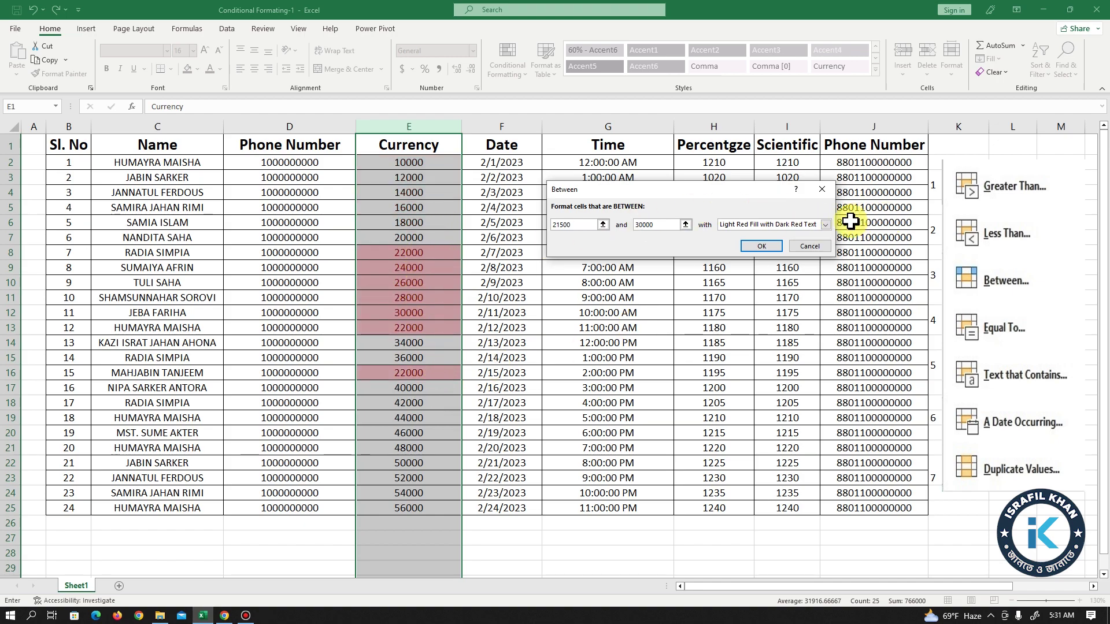
{"action": "left_click", "coordinate": [825, 224]}
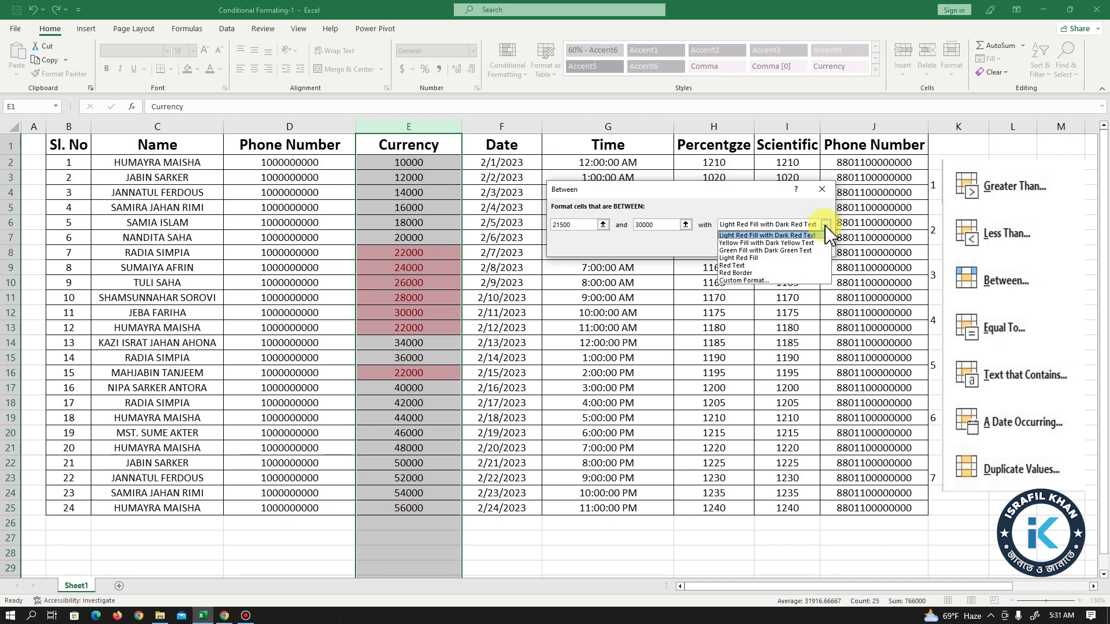
{"action": "left_click", "coordinate": [760, 249]}
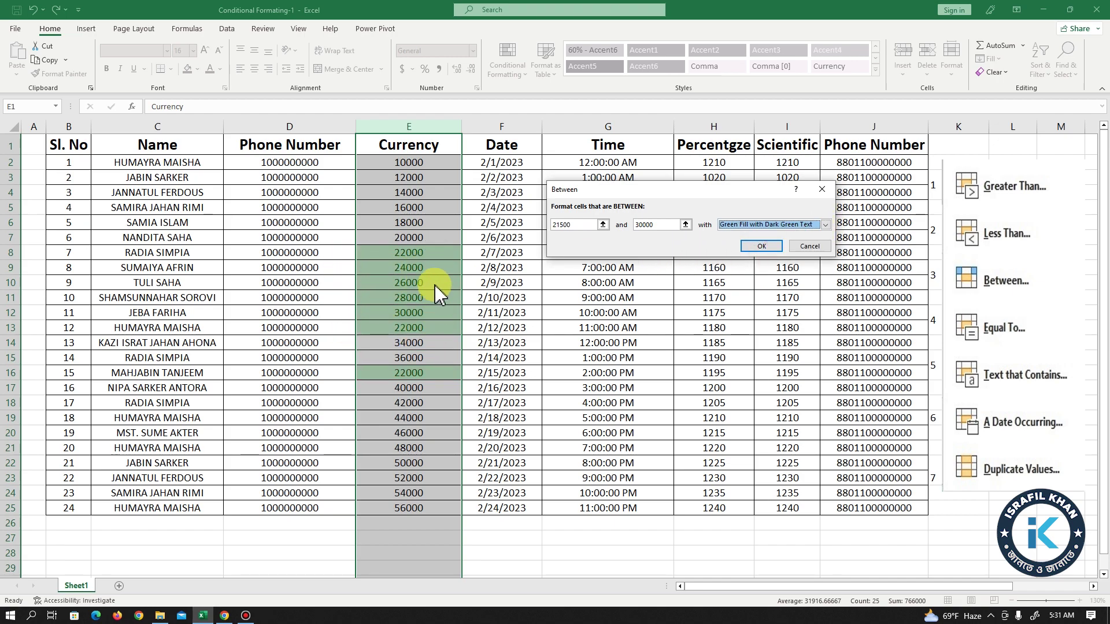
{"action": "left_click", "coordinate": [761, 245]}
{"action": "left_click_drag", "start_coordinate": [445, 392], "coordinate": [445, 403]}
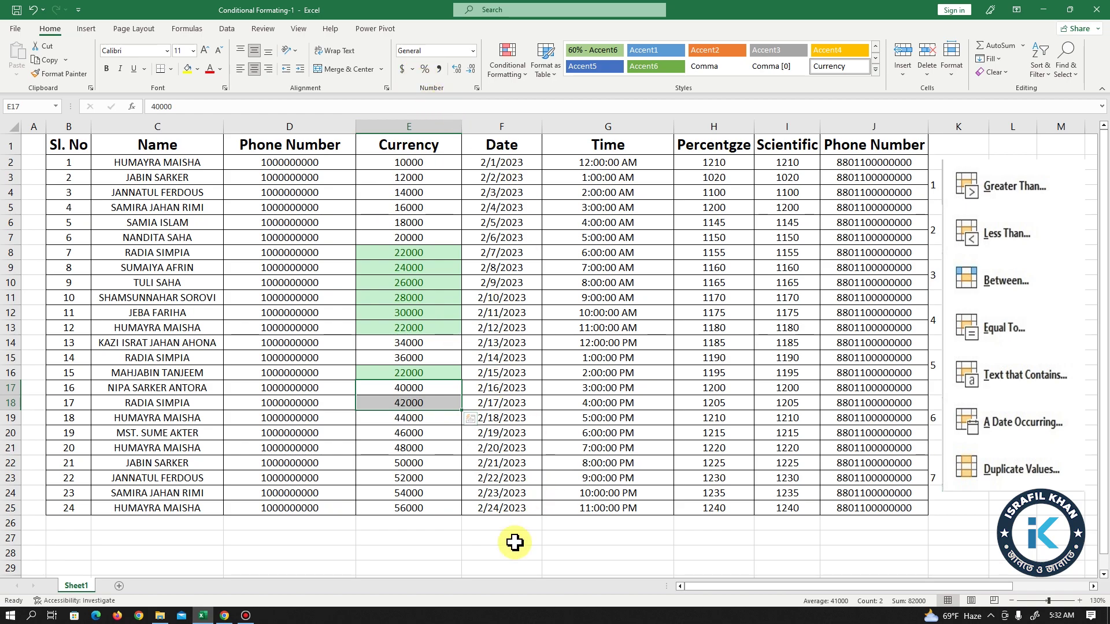
Remove all conditional formatting rules from the whole sheet.
{"action": "left_click", "coordinate": [494, 525]}
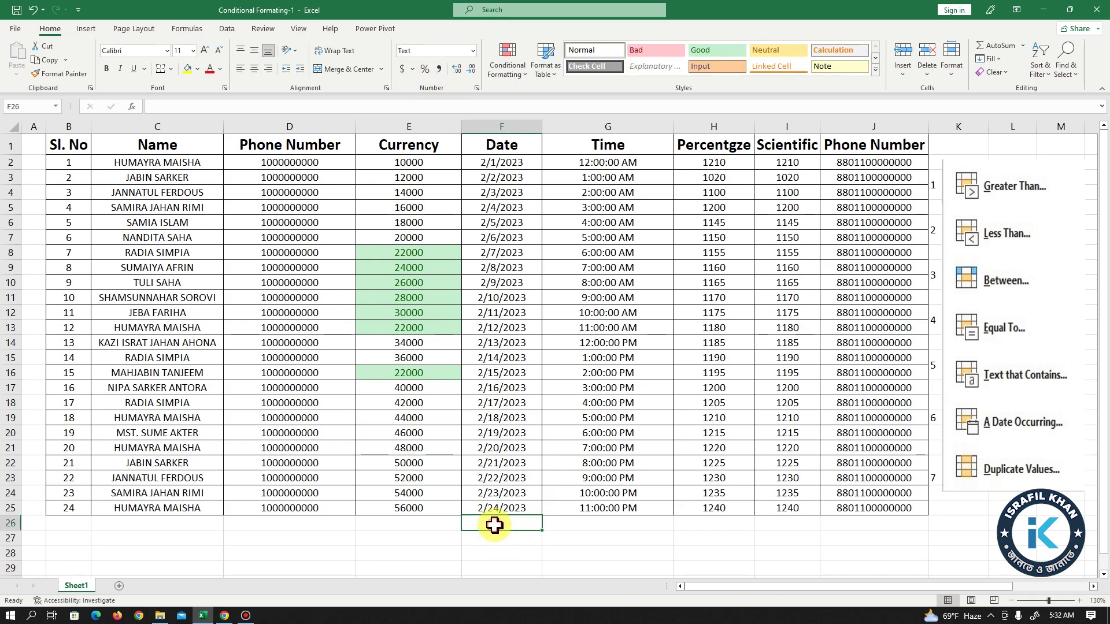
{"action": "left_click", "coordinate": [526, 76]}
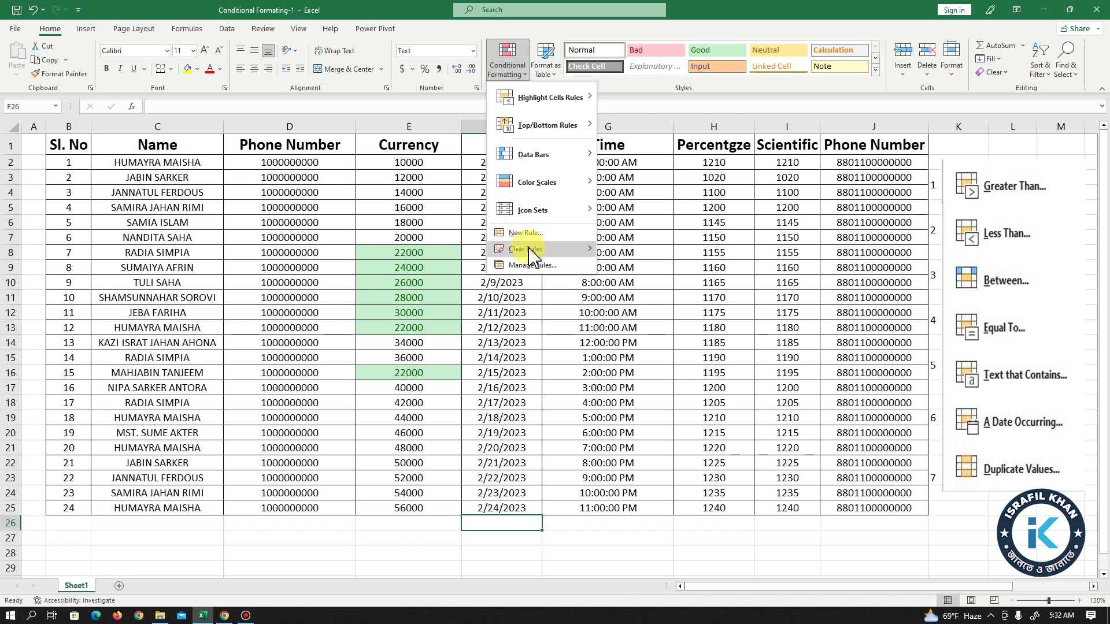
{"action": "mouse_move", "coordinate": [528, 253]}
{"action": "left_click", "coordinate": [636, 266]}
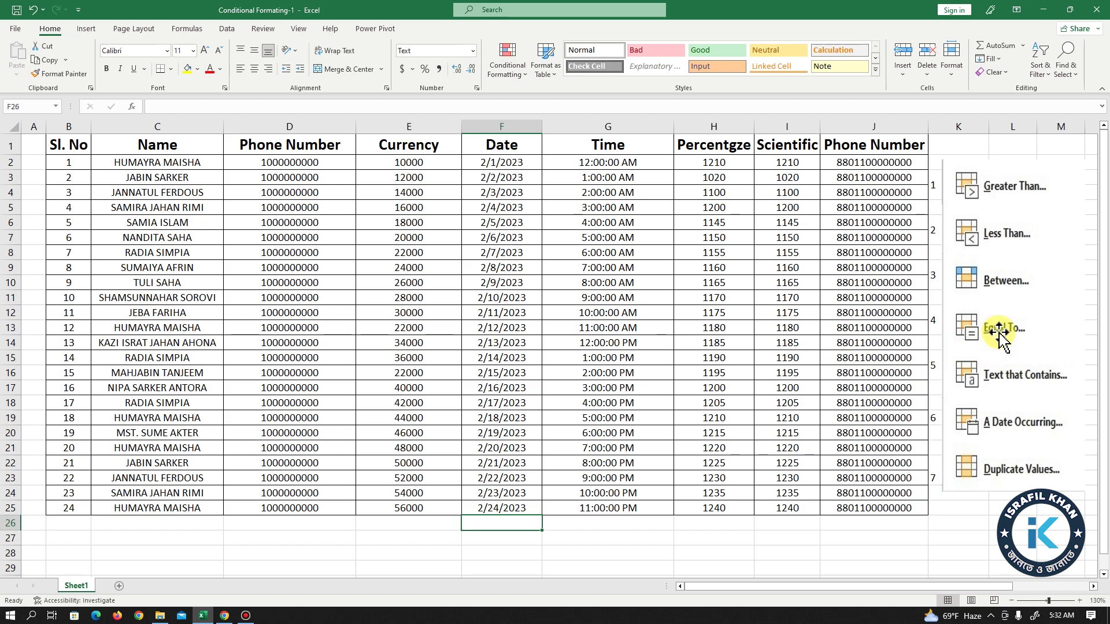
{"action": "left_click", "coordinate": [556, 343]}
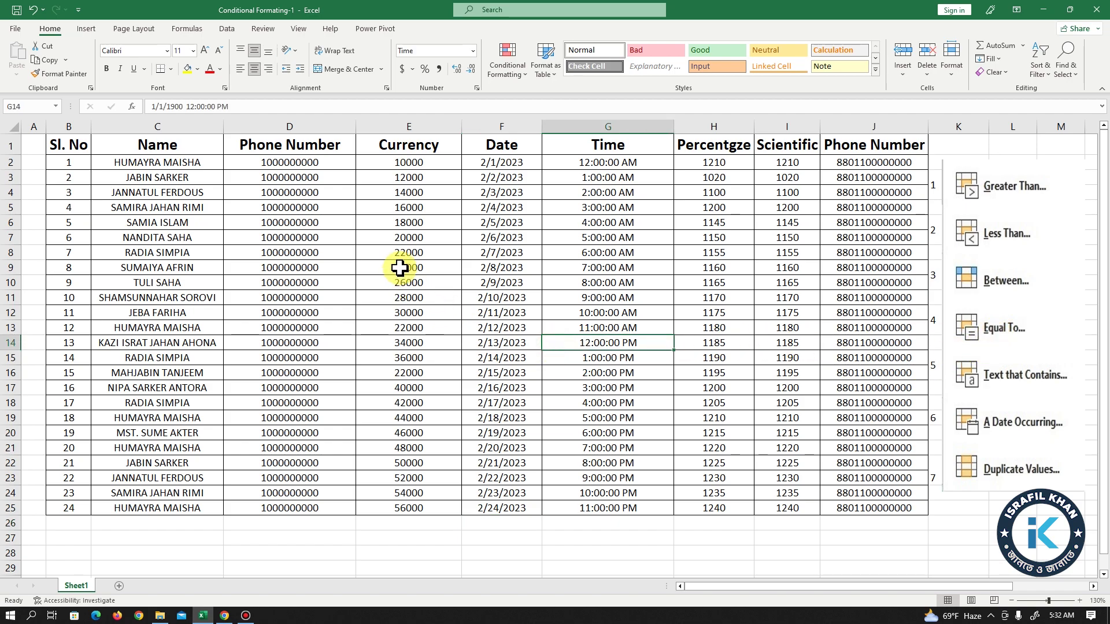
Preview an Equal To highlight rule on the Currency column with the values 18000 and 28000.
{"action": "left_click", "coordinate": [425, 123]}
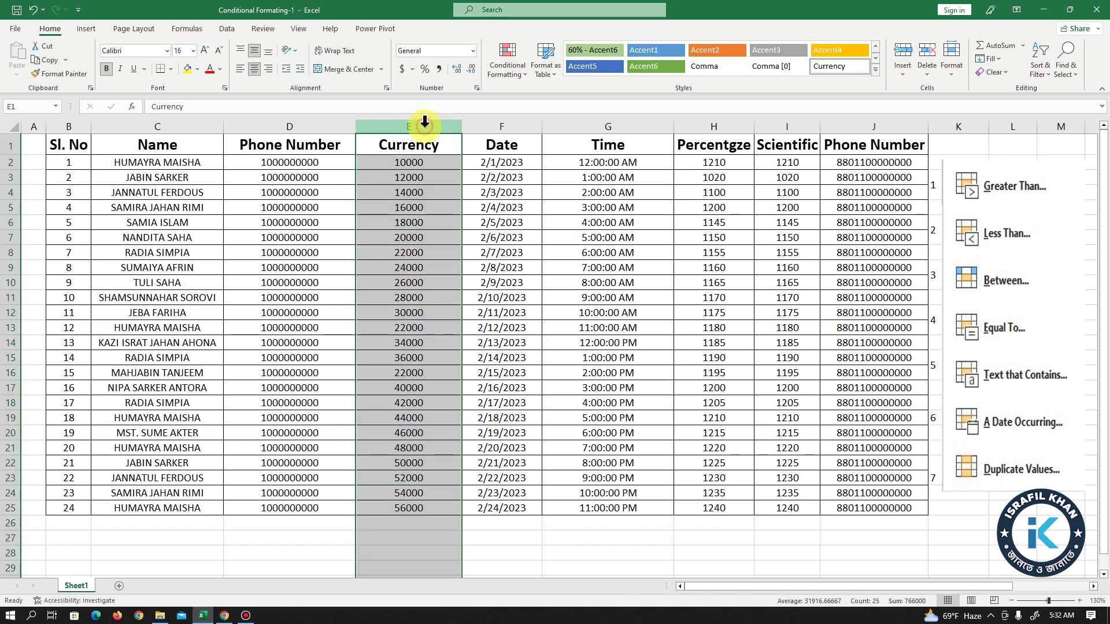
{"action": "left_click", "coordinate": [516, 72]}
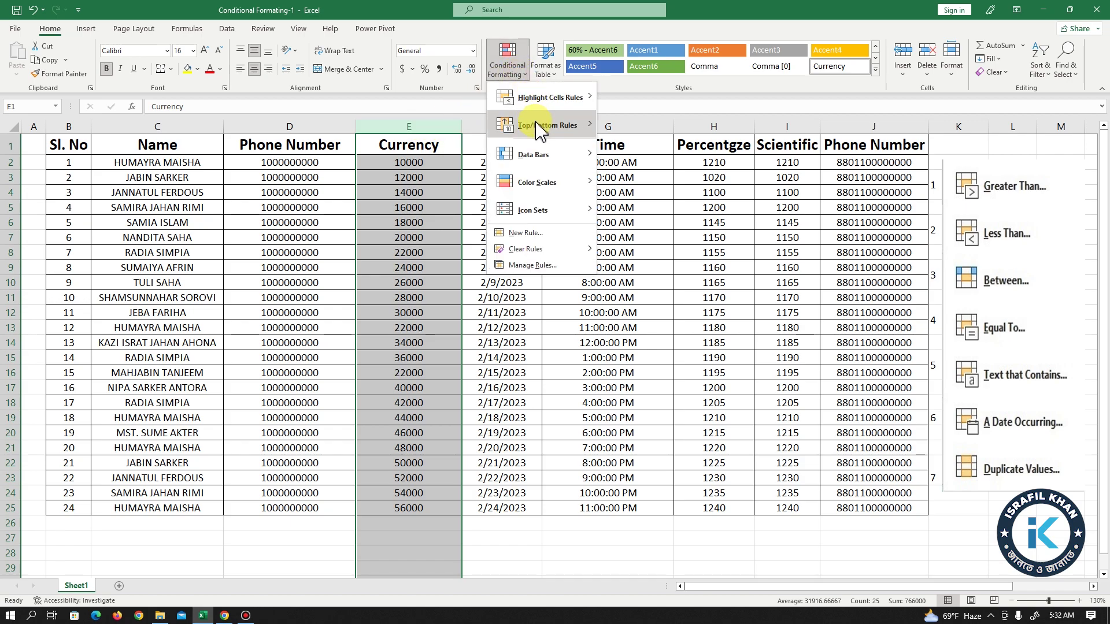
{"action": "mouse_move", "coordinate": [541, 97]}
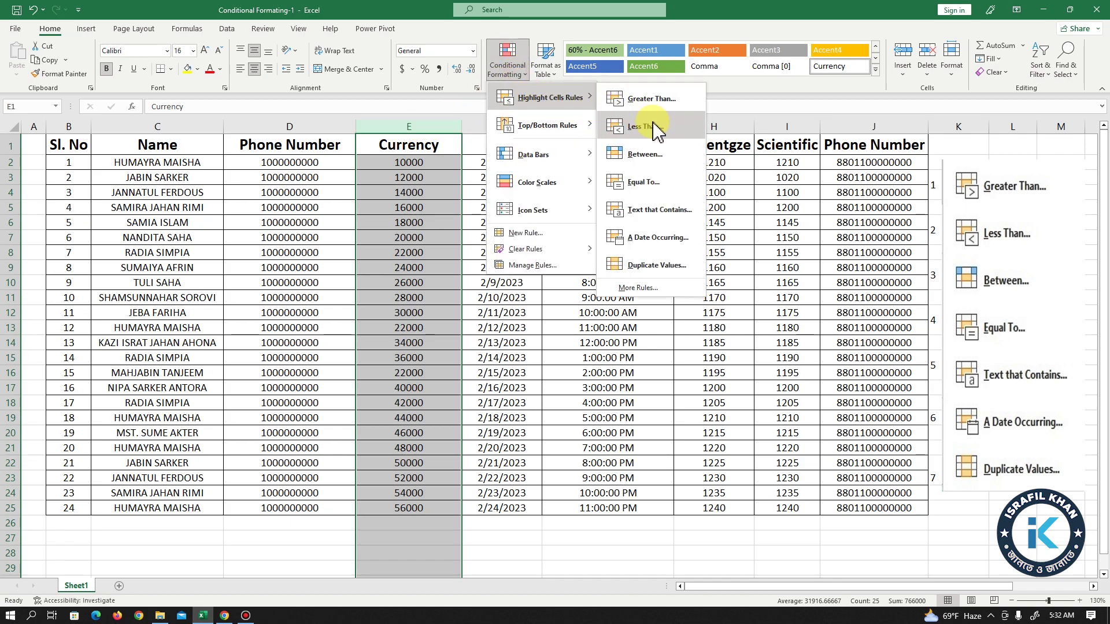
{"action": "left_click", "coordinate": [642, 183]}
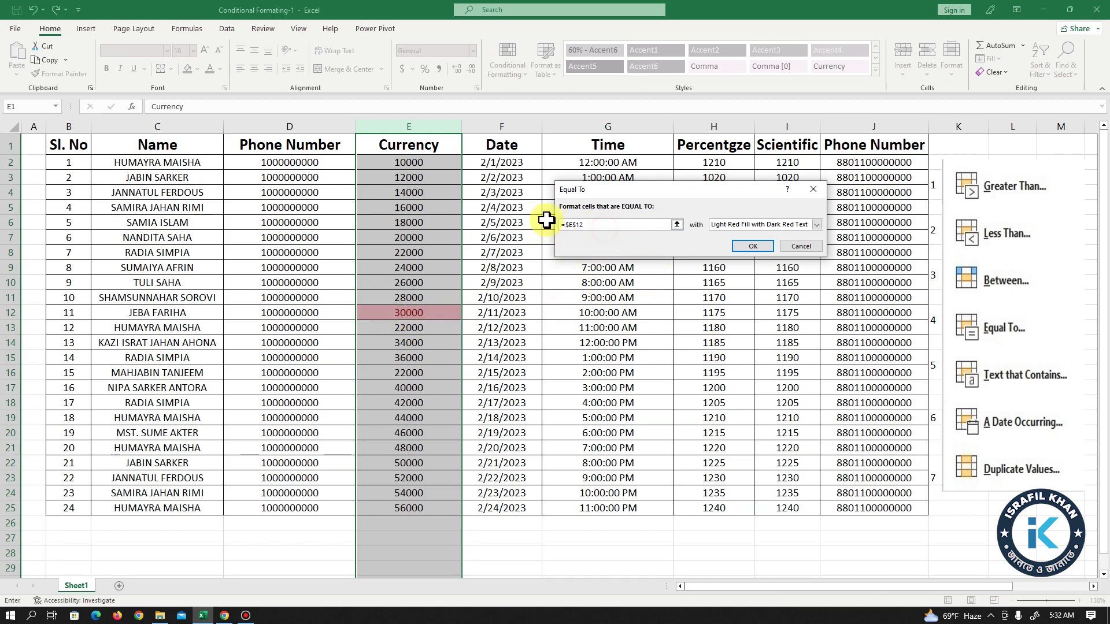
{"action": "left_click_drag", "start_coordinate": [586, 224], "coordinate": [530, 225]}
{"action": "type", "text": "18000"}
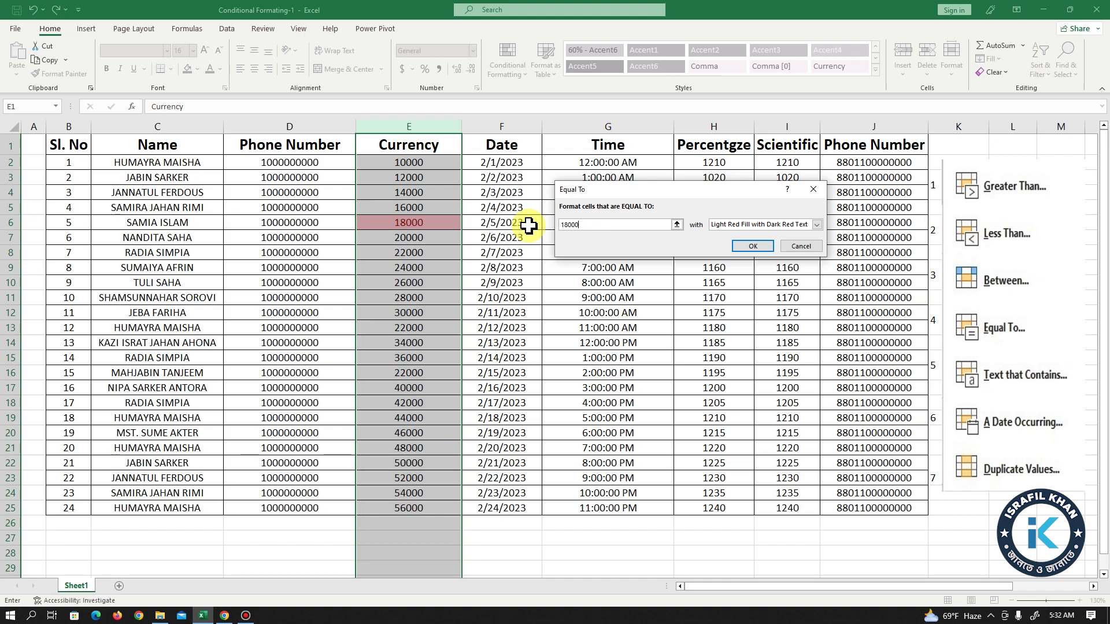
{"action": "key", "text": "BackSpace"}
{"action": "type", "text": "28000"}
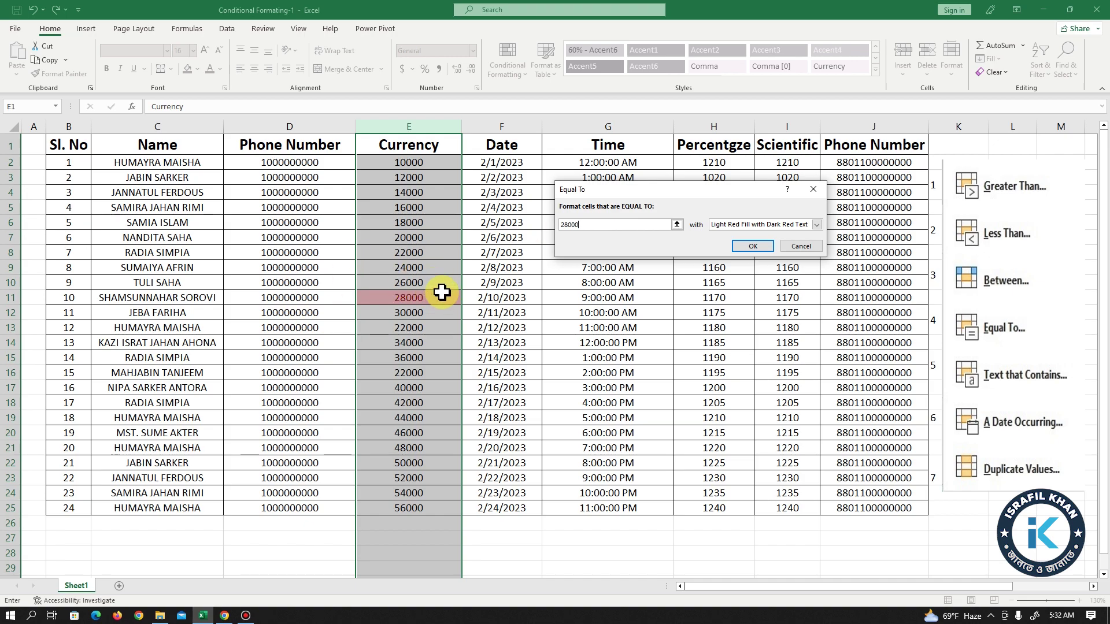
Try Green Fill with Dark Green Text, Red Border and Yellow Fill with Dark Yellow Text on the Equal To rule, and discard the rule.
{"action": "left_click", "coordinate": [773, 224]}
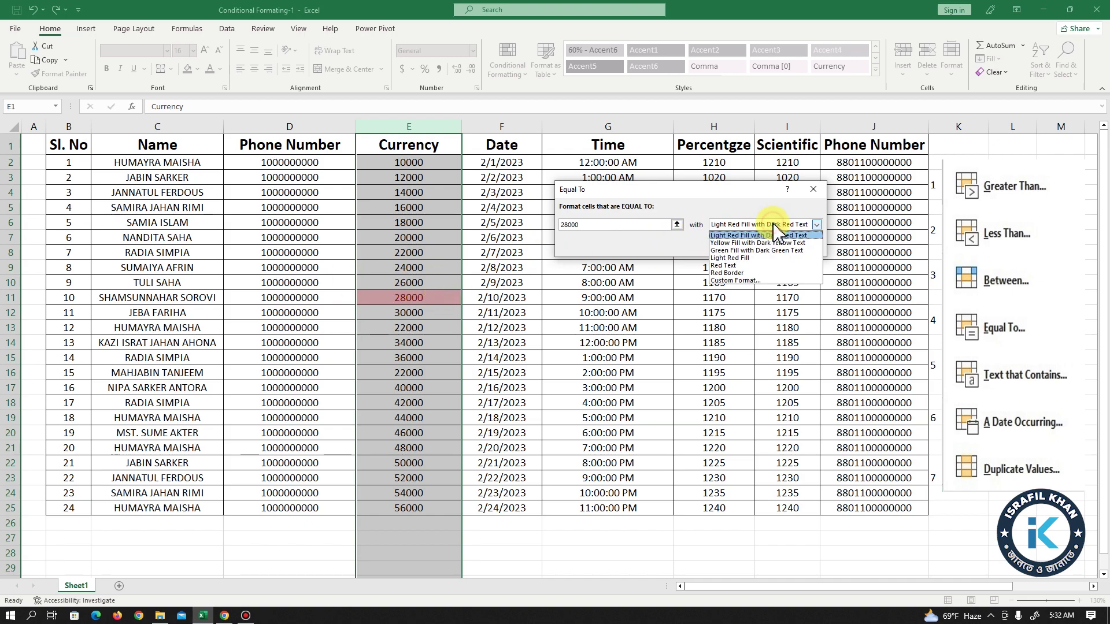
{"action": "left_click", "coordinate": [761, 250]}
{"action": "left_click", "coordinate": [751, 224]}
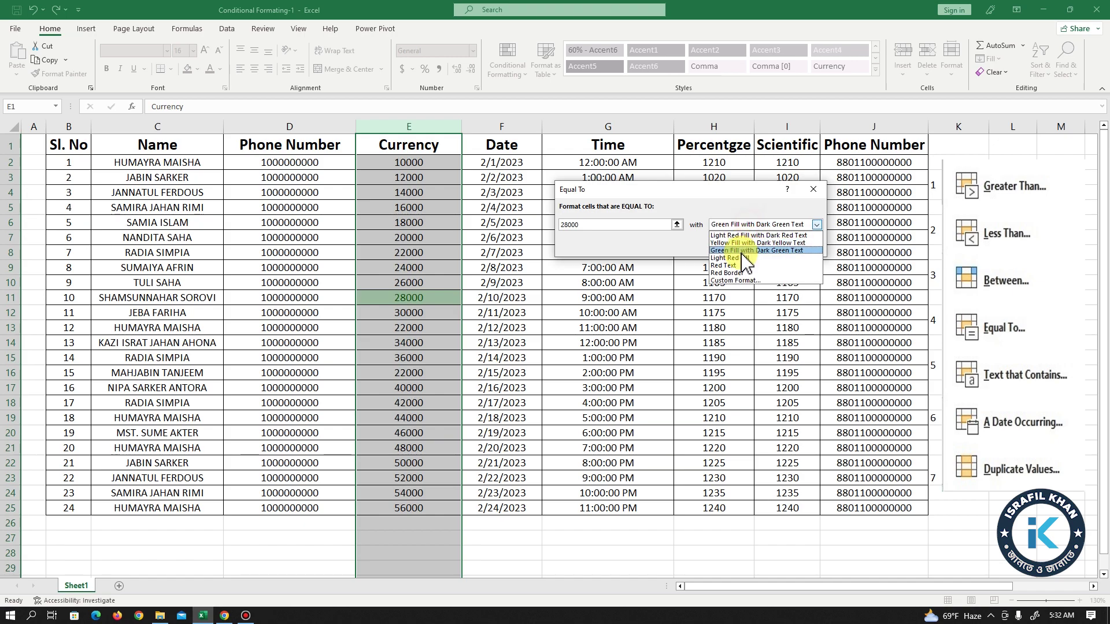
{"action": "left_click", "coordinate": [741, 274]}
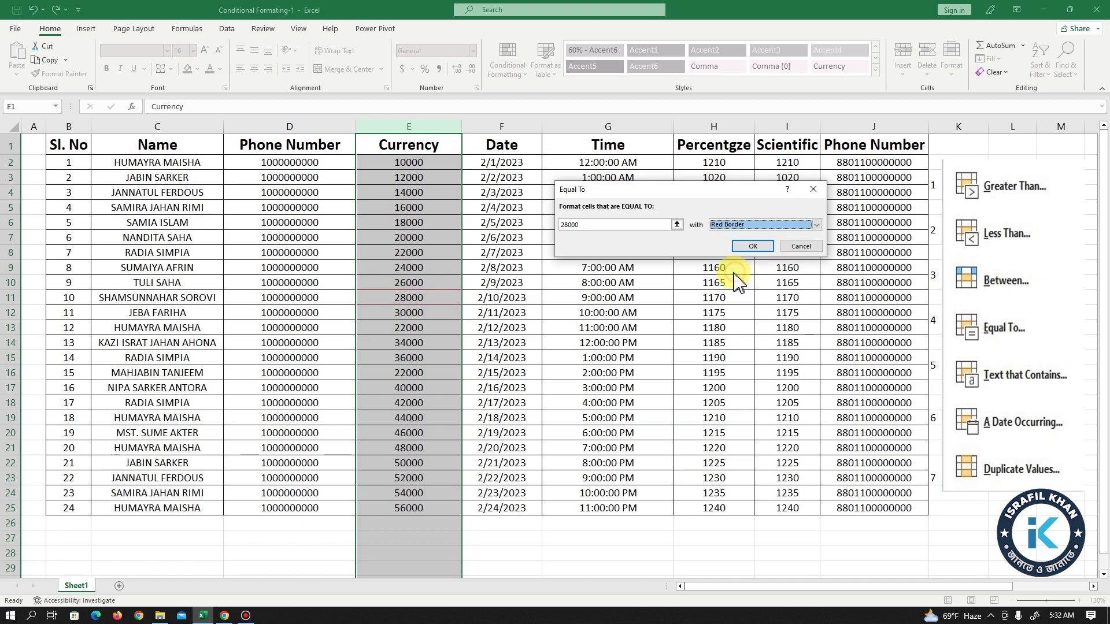
{"action": "left_click", "coordinate": [727, 225]}
{"action": "left_click", "coordinate": [723, 241]}
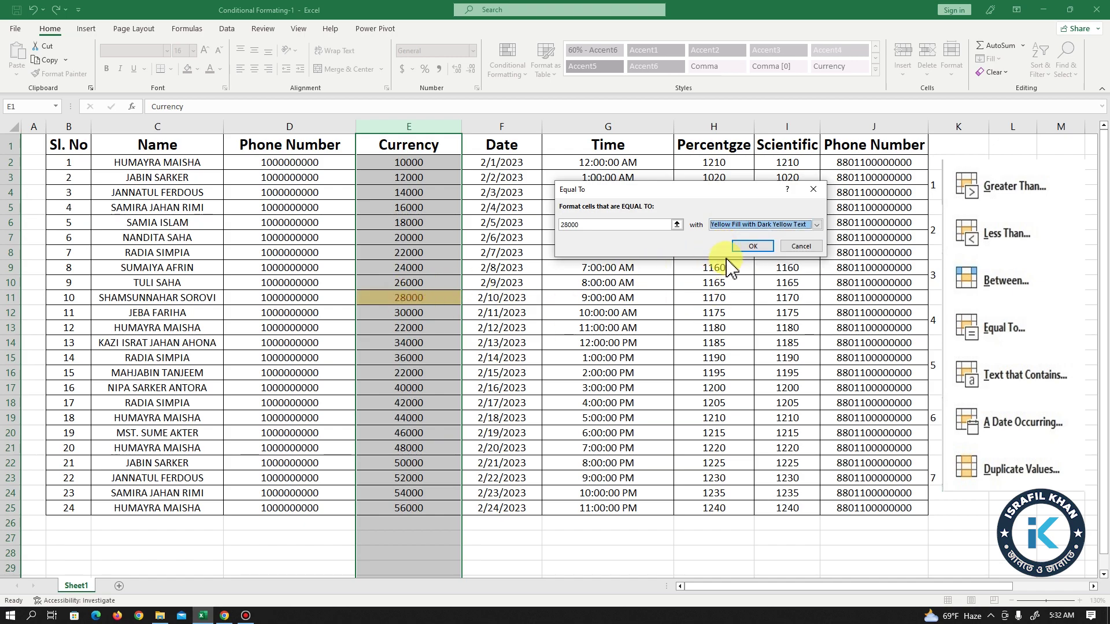
{"action": "left_click", "coordinate": [803, 249]}
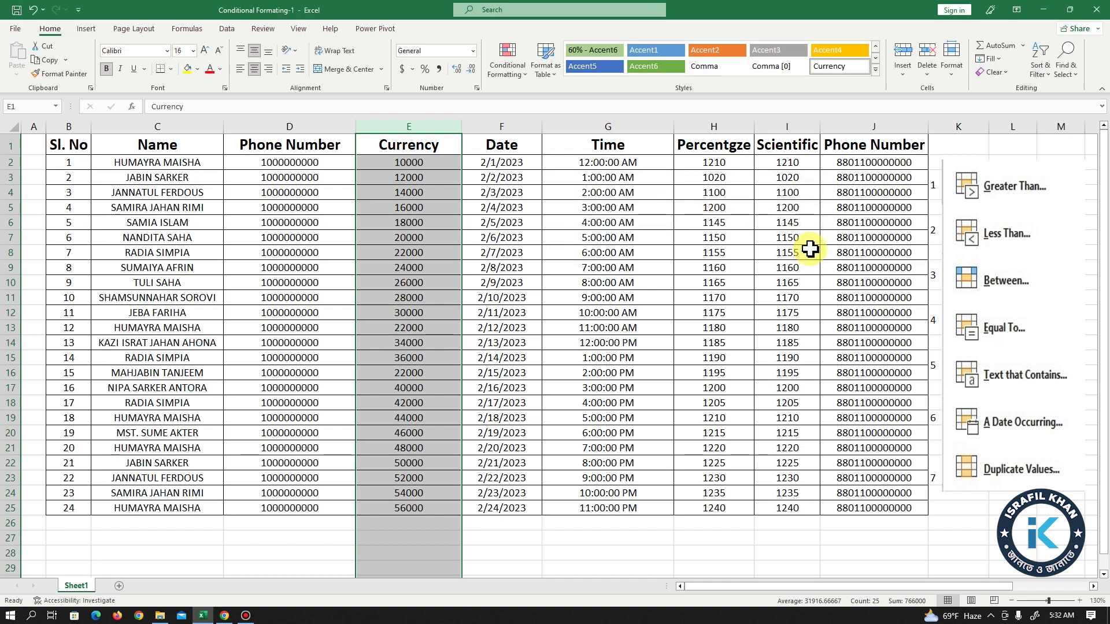
{"action": "left_click", "coordinate": [540, 300]}
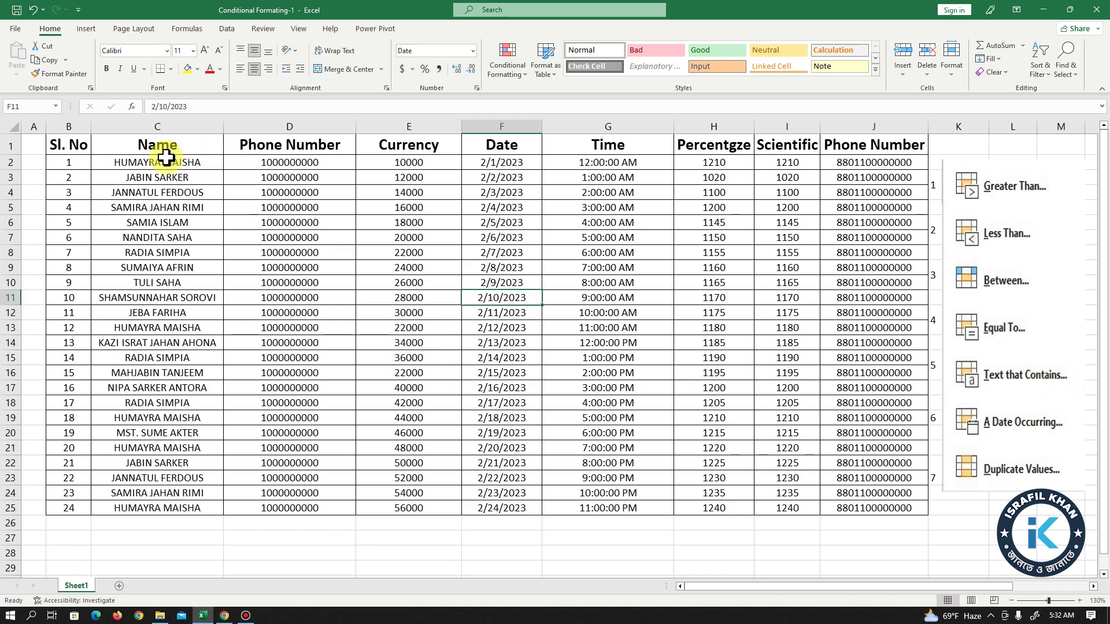
Set the number format of the whole Name column to Text.
{"action": "left_click", "coordinate": [156, 123]}
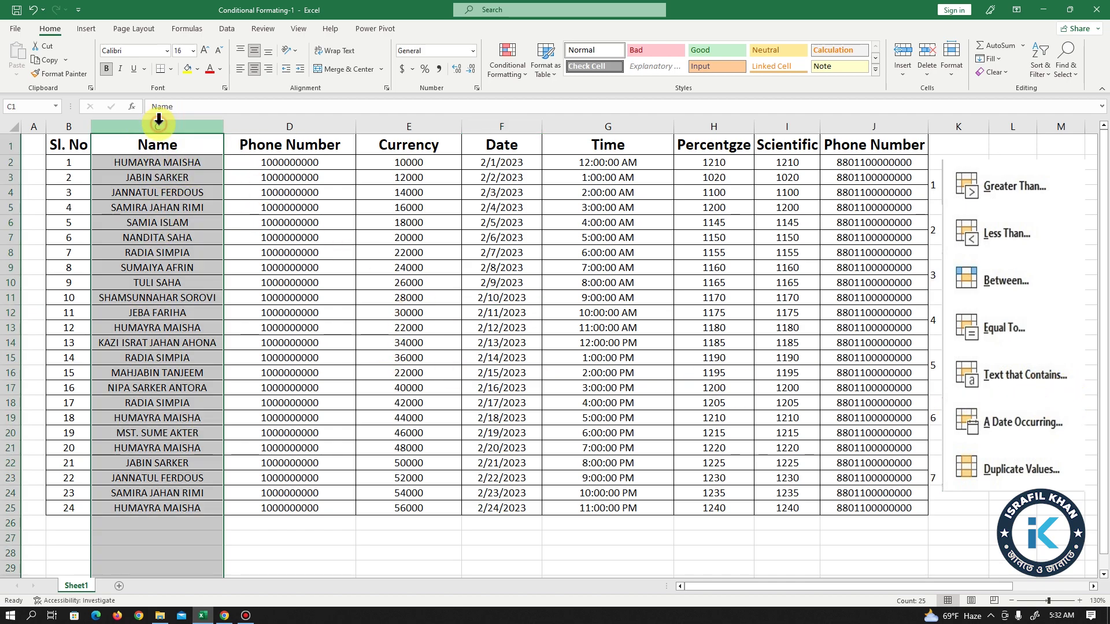
{"action": "left_click", "coordinate": [474, 53]}
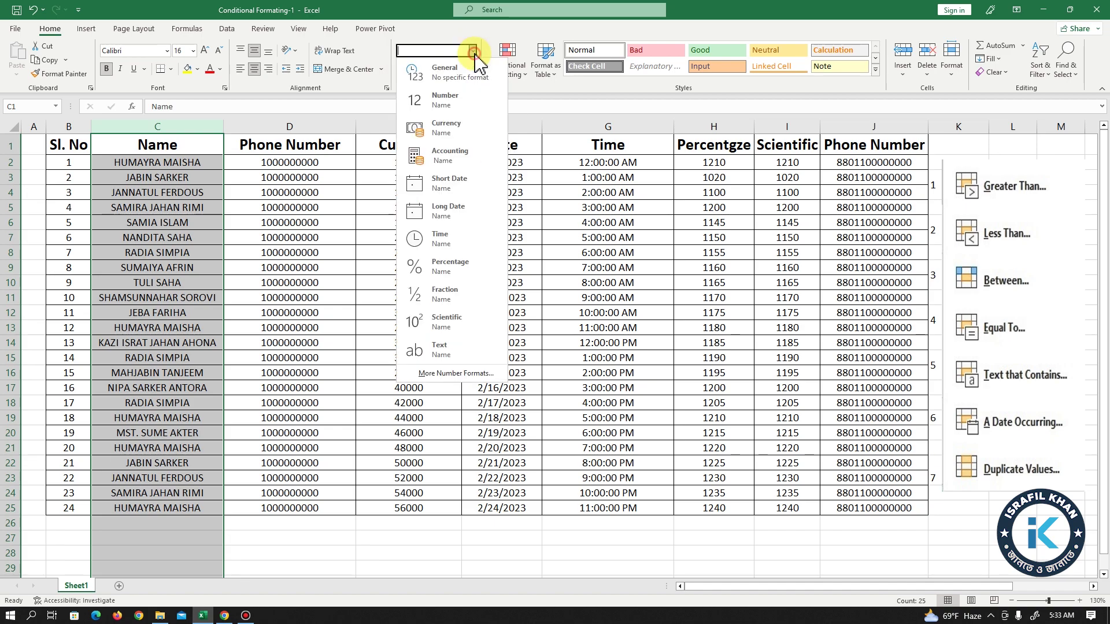
{"action": "left_click", "coordinate": [465, 353]}
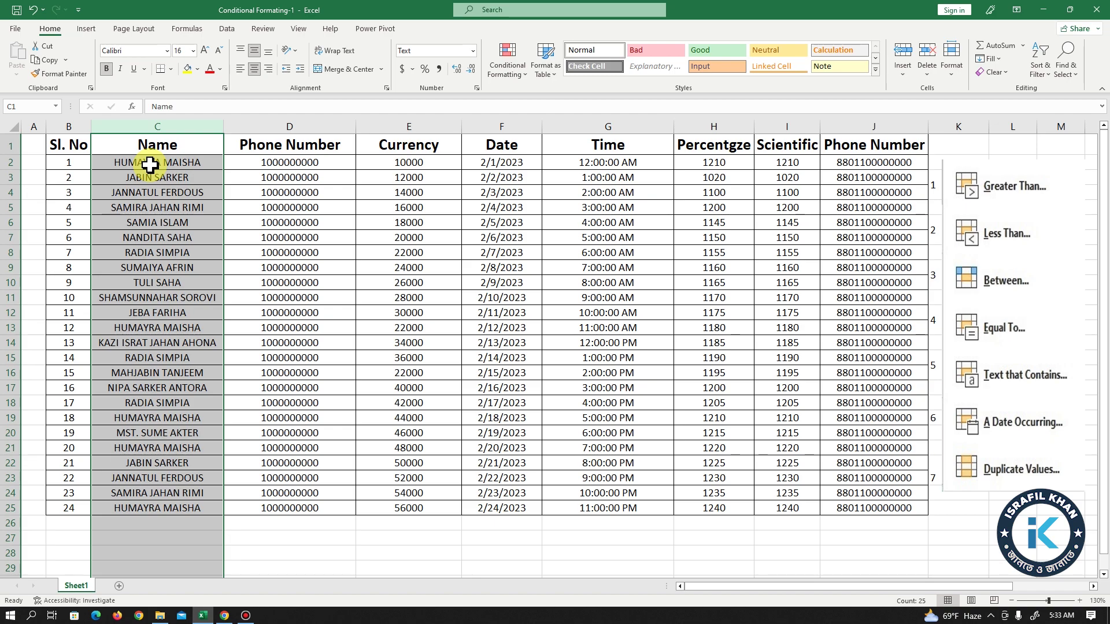
Highlight Name column cells containing the text of cell C2 using Yellow Fill with Dark Yellow Text.
{"action": "left_click", "coordinate": [518, 78]}
{"action": "mouse_move", "coordinate": [529, 99]}
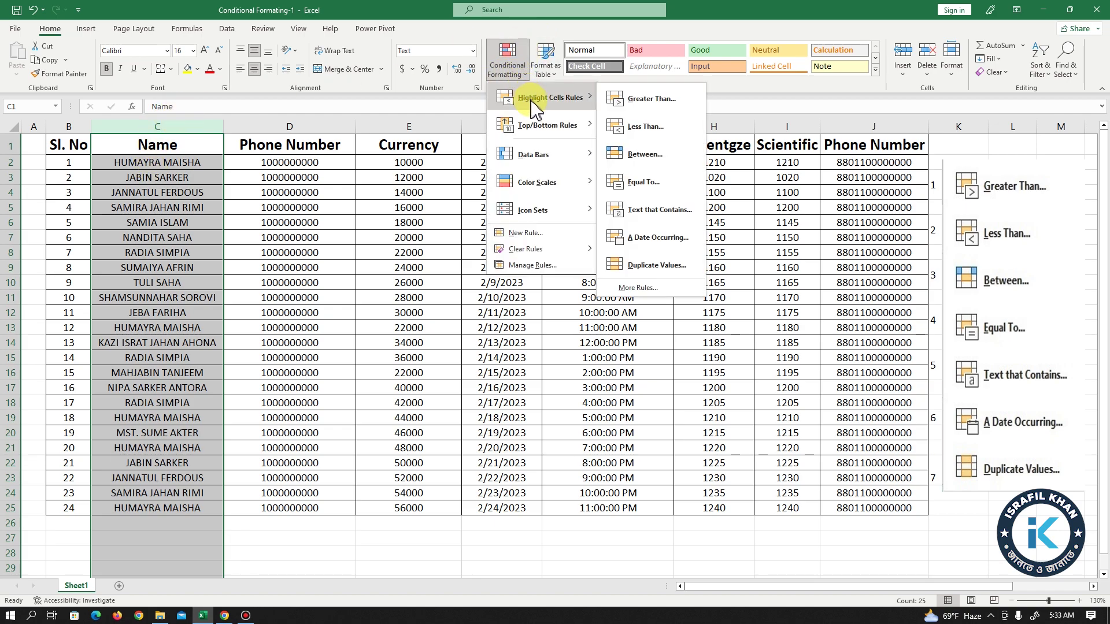
{"action": "left_click", "coordinate": [659, 210]}
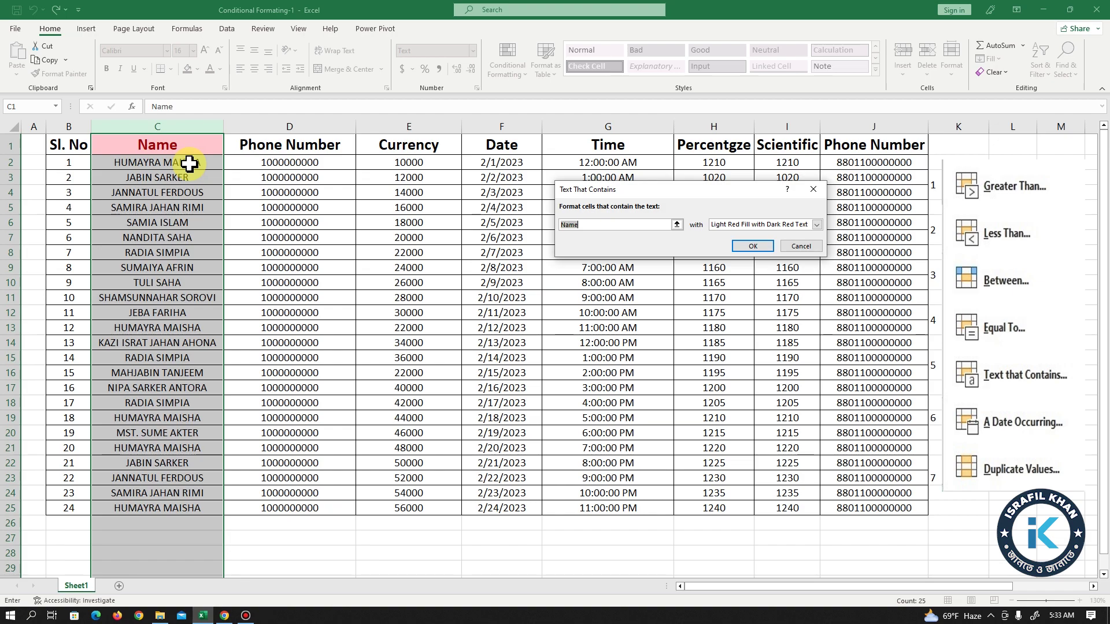
{"action": "left_click", "coordinate": [189, 162]}
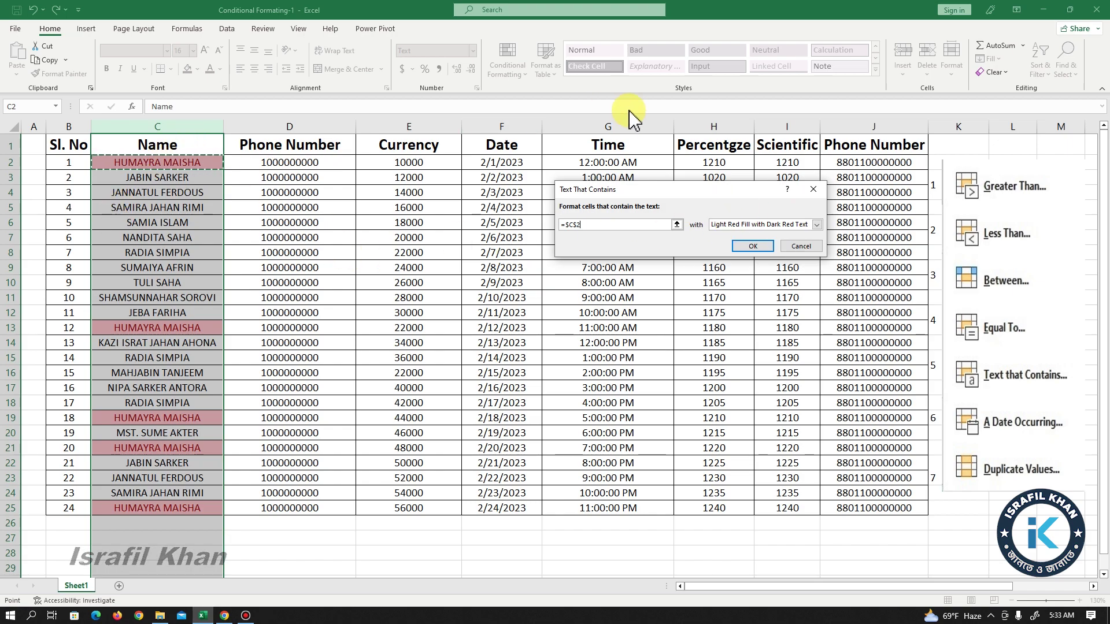
{"action": "left_click", "coordinate": [816, 224]}
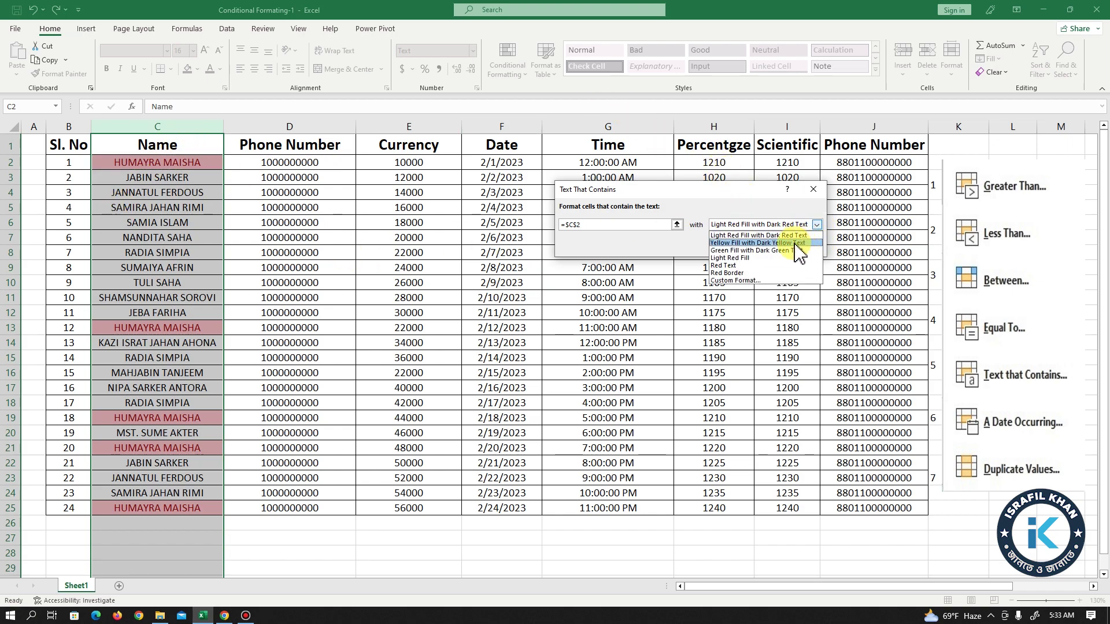
{"action": "left_click", "coordinate": [757, 243]}
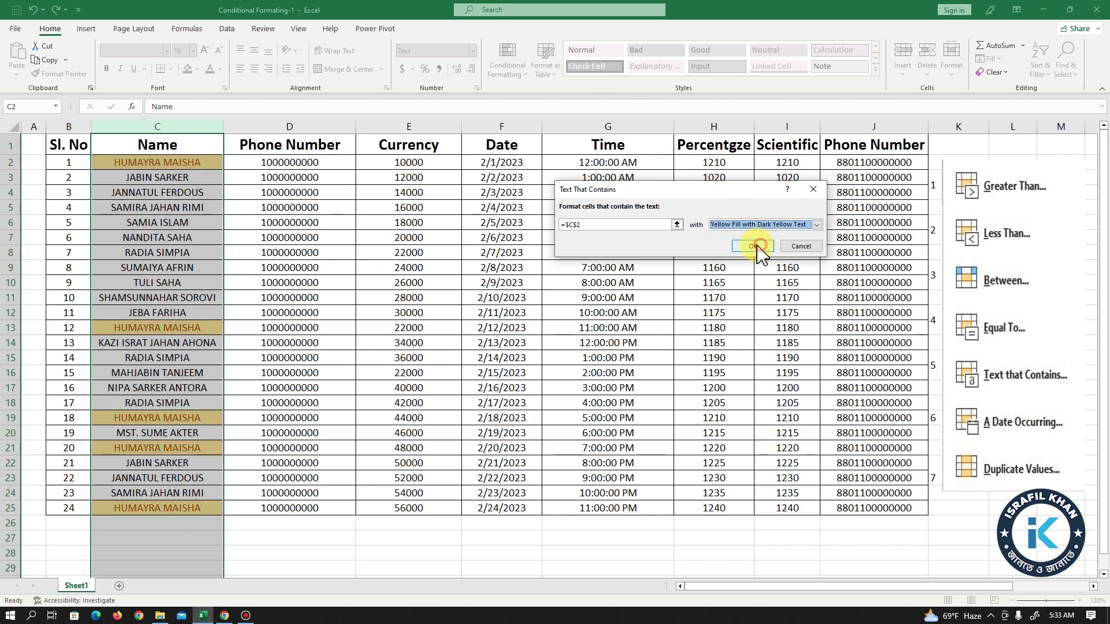
{"action": "left_click", "coordinate": [746, 246]}
{"action": "left_click", "coordinate": [235, 225]}
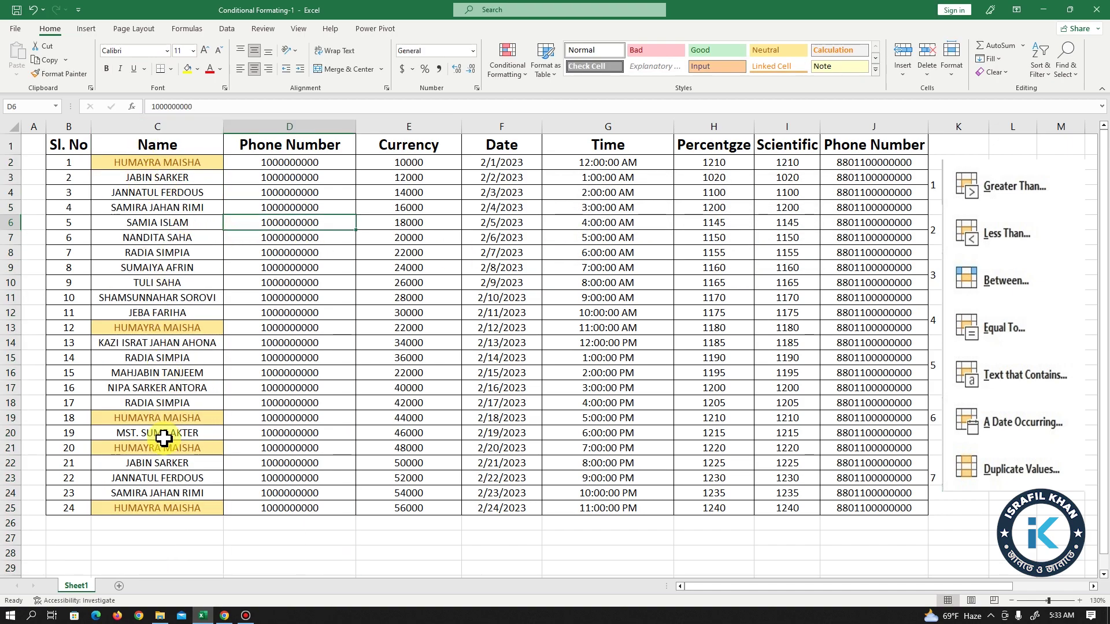
Highlight Name column cells containing the text of cell C3 using Light Red Fill with Dark Red Text.
{"action": "left_click", "coordinate": [165, 128]}
{"action": "left_click", "coordinate": [523, 70]}
{"action": "mouse_move", "coordinate": [540, 98]}
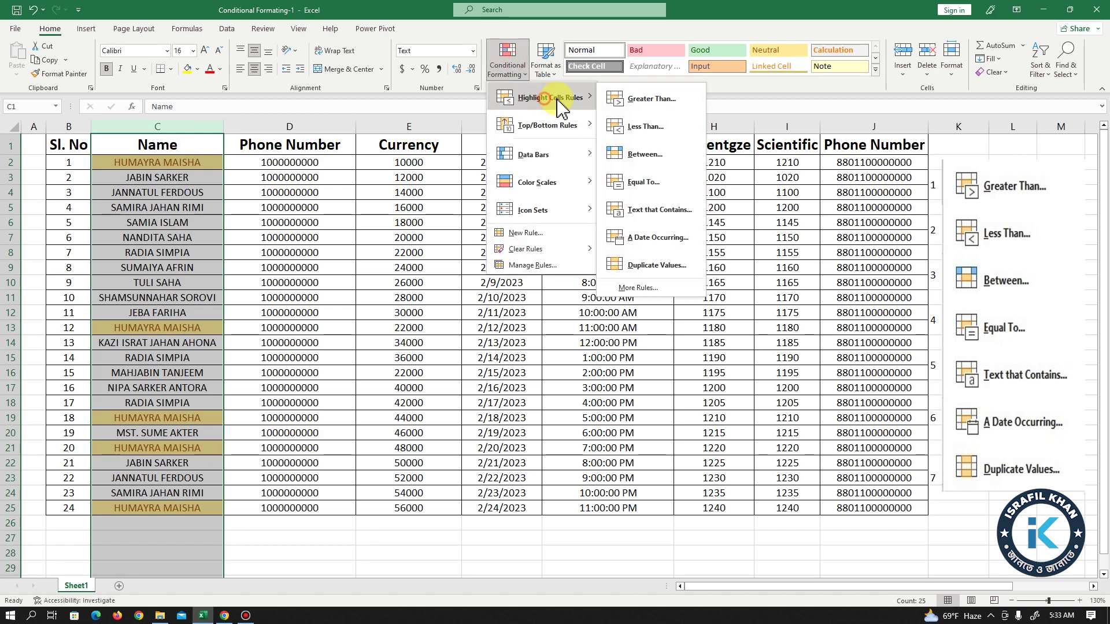
{"action": "left_click", "coordinate": [650, 209]}
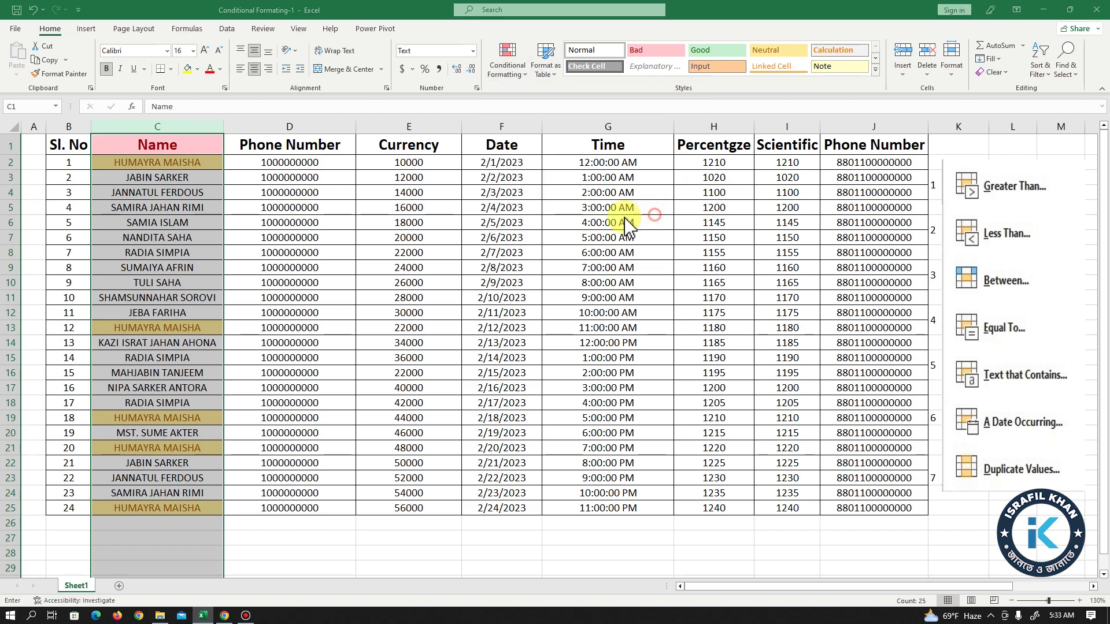
{"action": "left_click", "coordinate": [178, 286]}
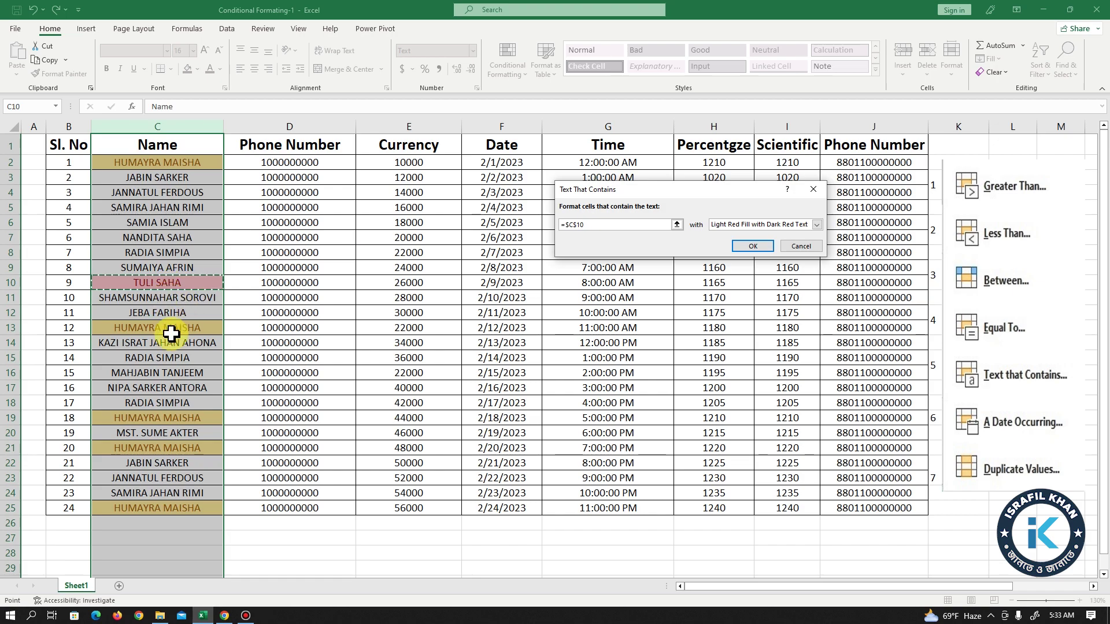
{"action": "left_click", "coordinate": [174, 238]}
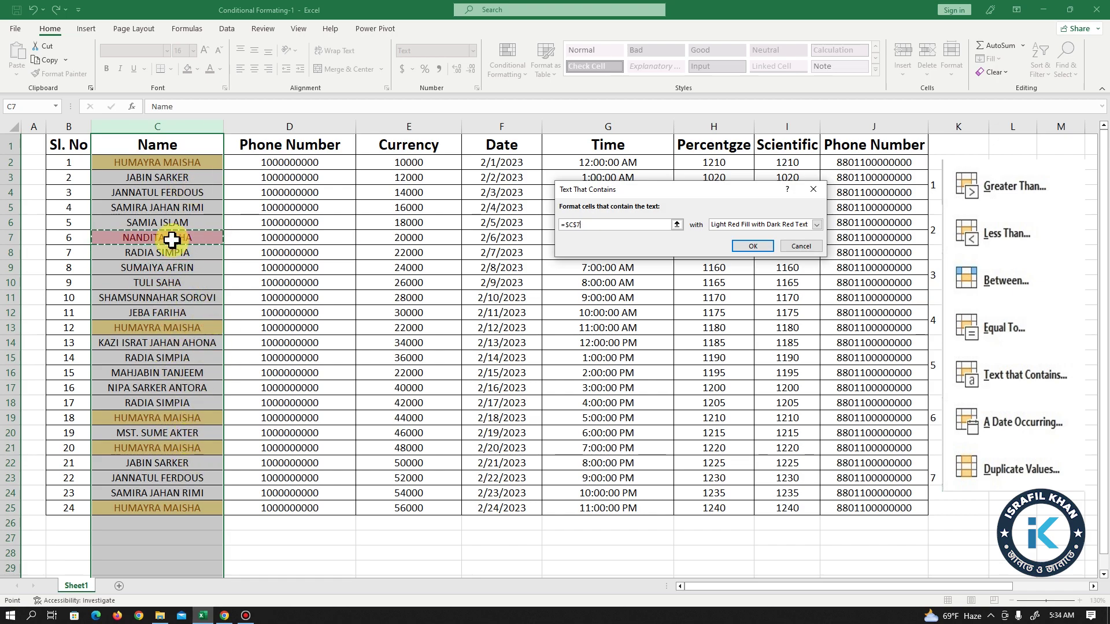
{"action": "left_click", "coordinate": [160, 179]}
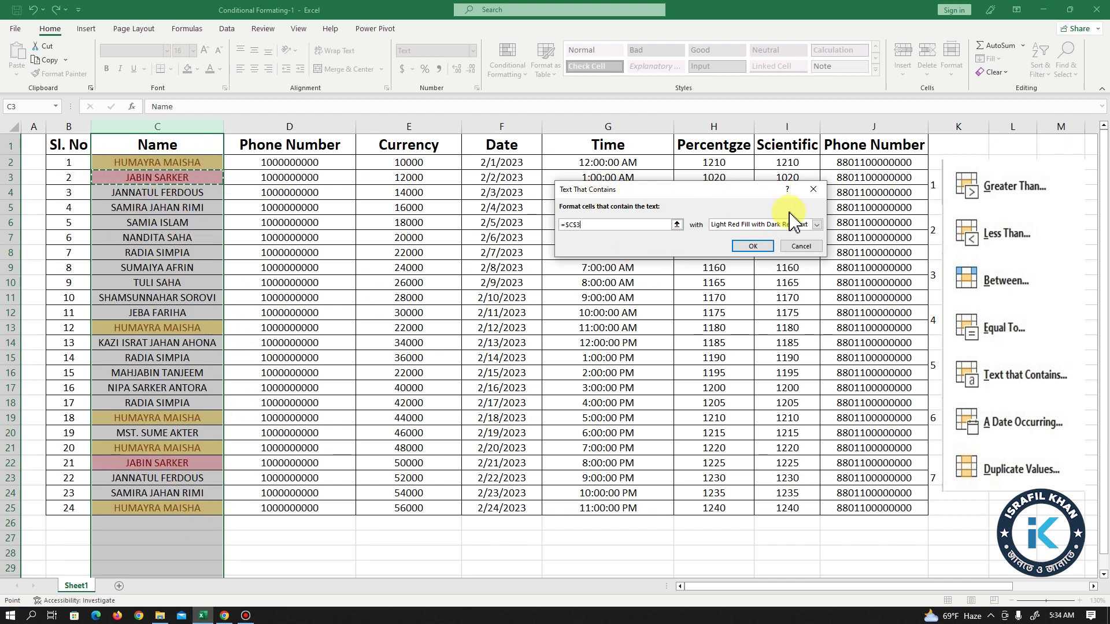
{"action": "left_click", "coordinate": [751, 246]}
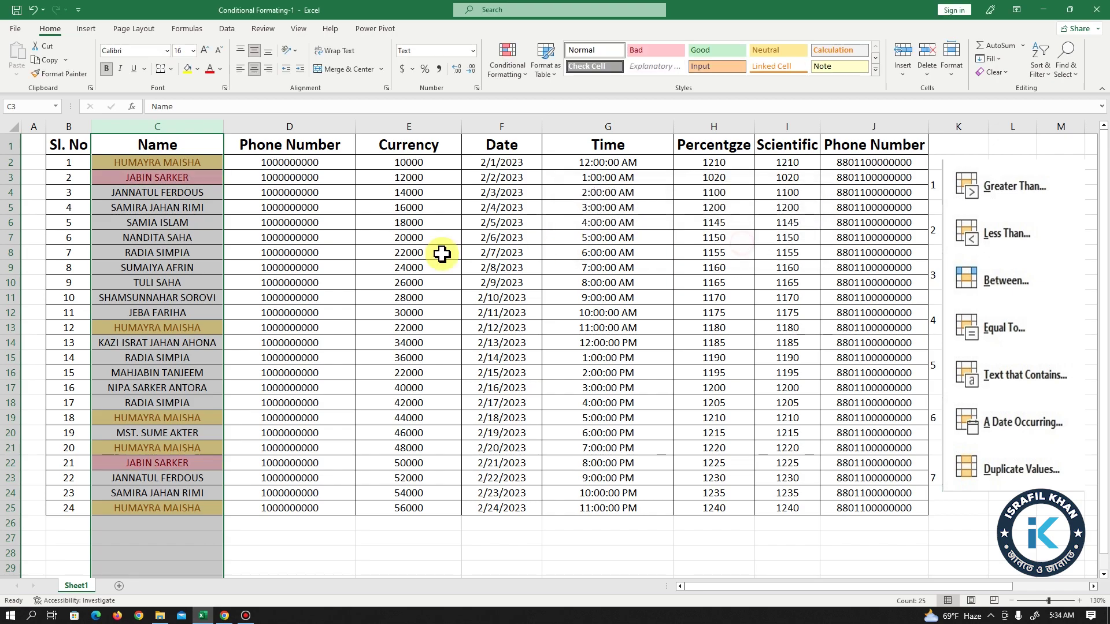
{"action": "left_click", "coordinate": [289, 297]}
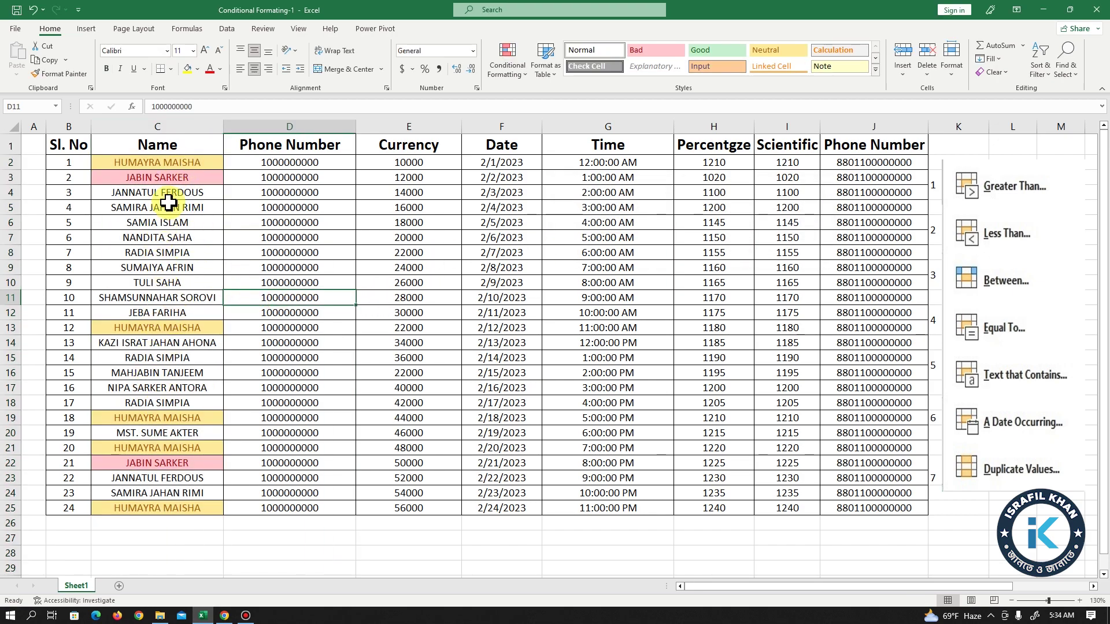
{"action": "left_click", "coordinate": [170, 162]}
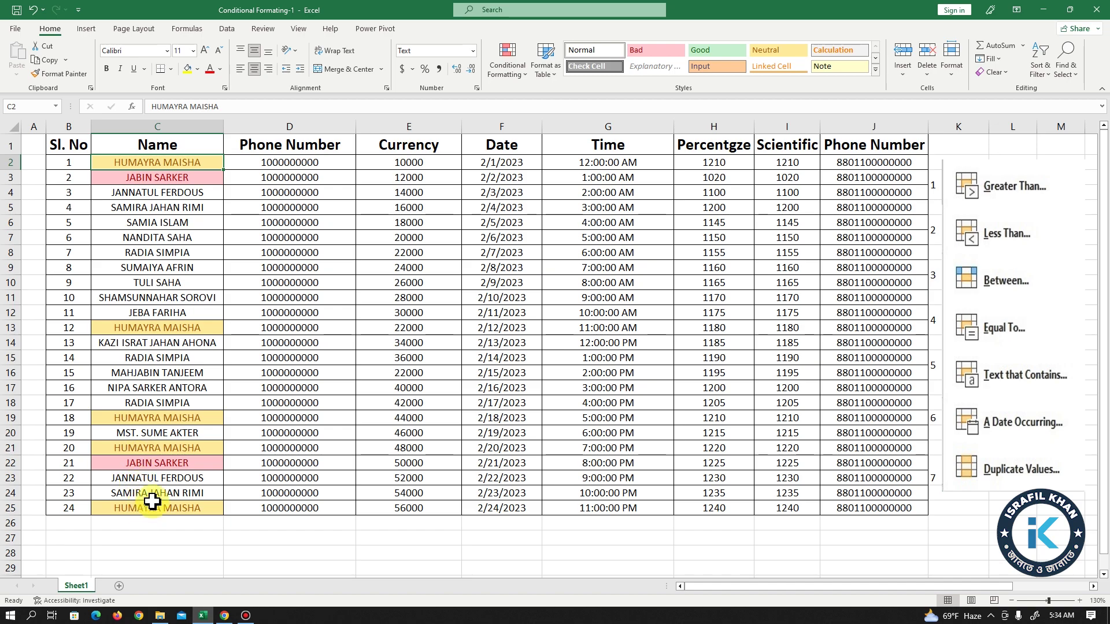
{"action": "left_click", "coordinate": [170, 179]}
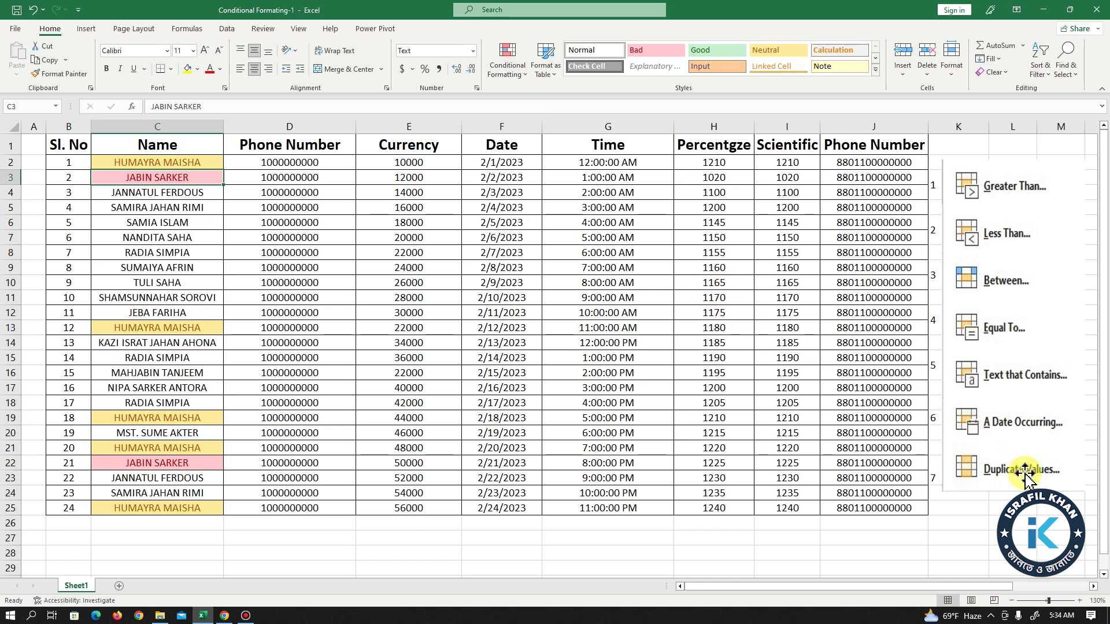
Try a Today rule with A Date Occurring on the Date column, checking the current date in the system calendar.
{"action": "left_click", "coordinate": [507, 124]}
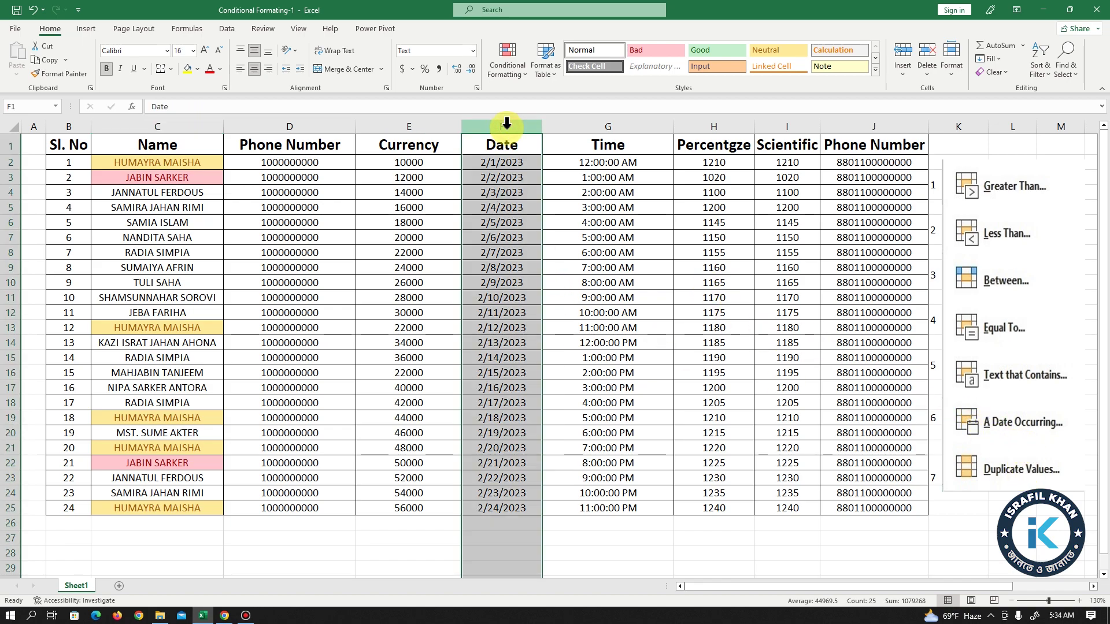
{"action": "left_click", "coordinate": [507, 60]}
{"action": "mouse_move", "coordinate": [552, 97]}
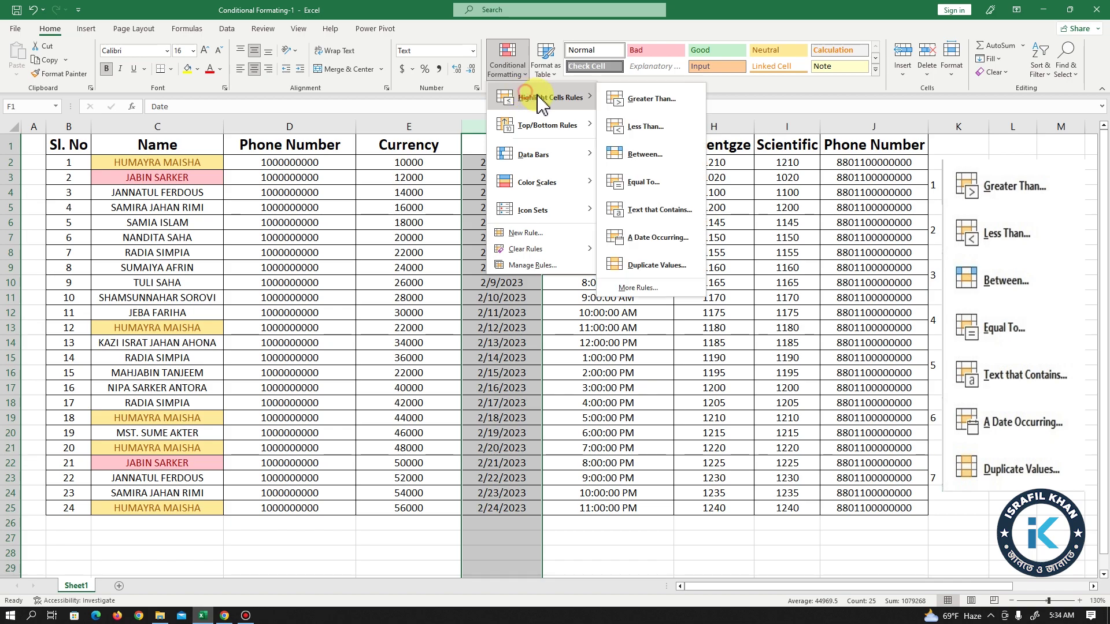
{"action": "left_click", "coordinate": [659, 237]}
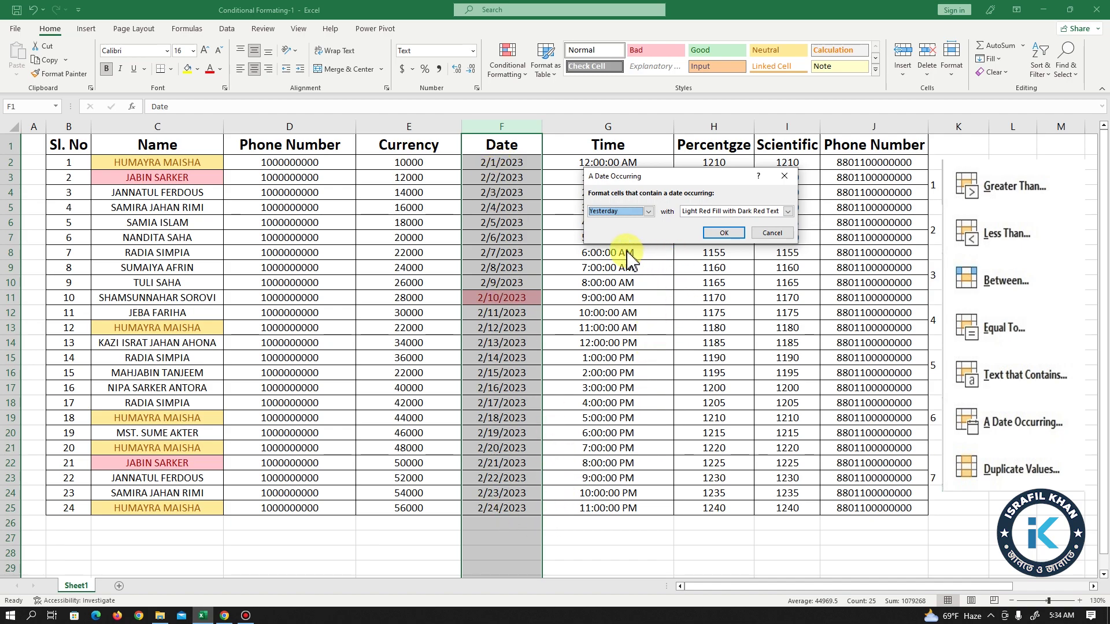
{"action": "left_click", "coordinate": [1061, 615]}
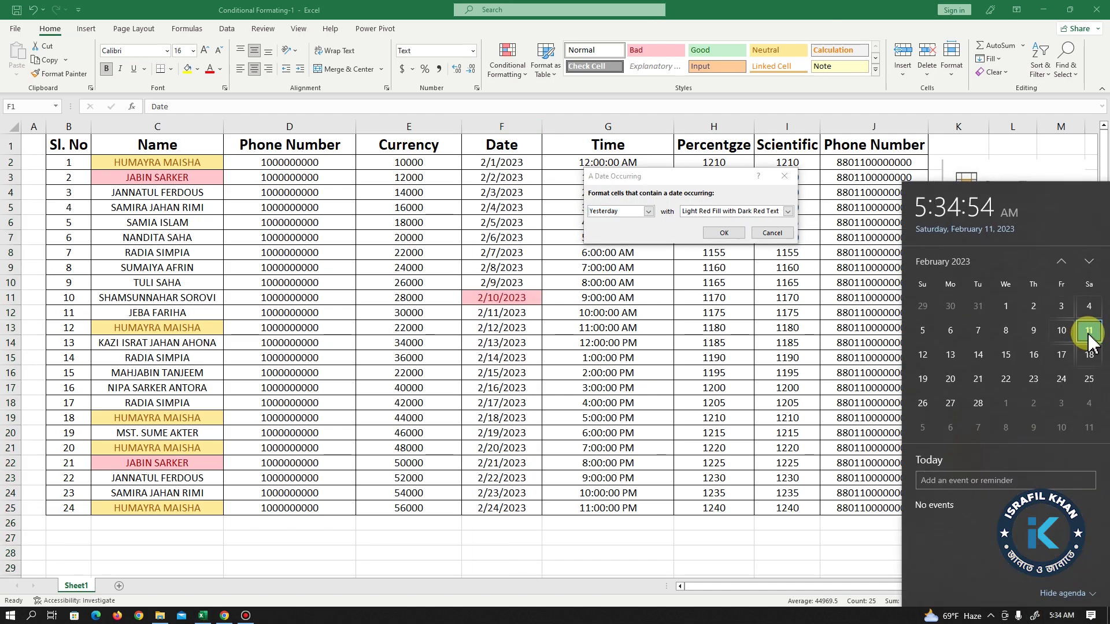
{"action": "left_click", "coordinate": [651, 358]}
{"action": "left_click", "coordinate": [625, 214]}
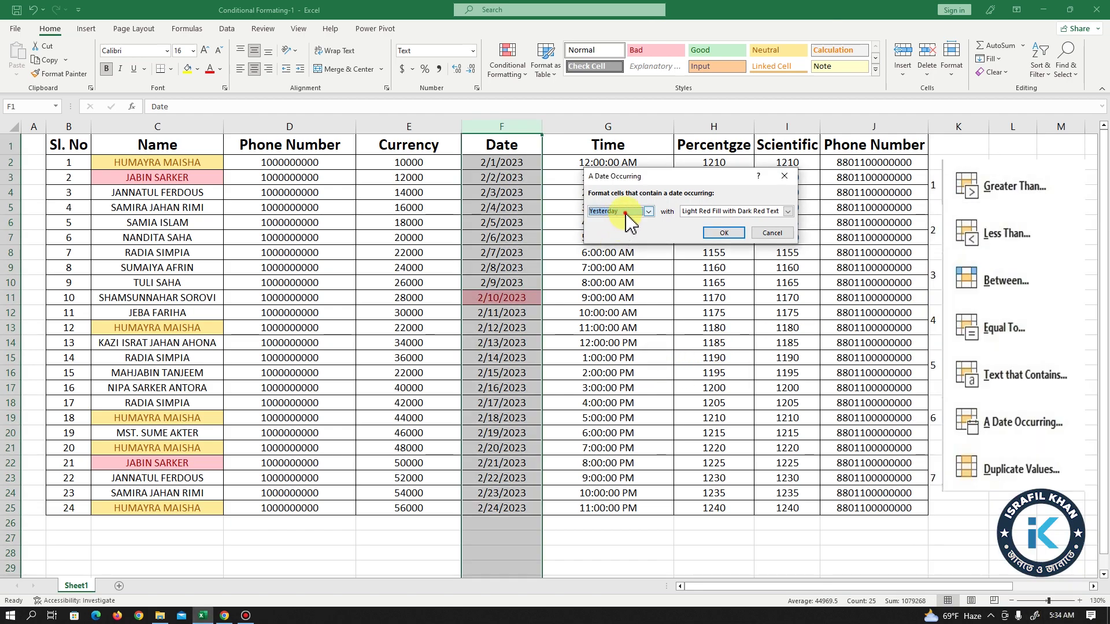
{"action": "left_click", "coordinate": [609, 228]}
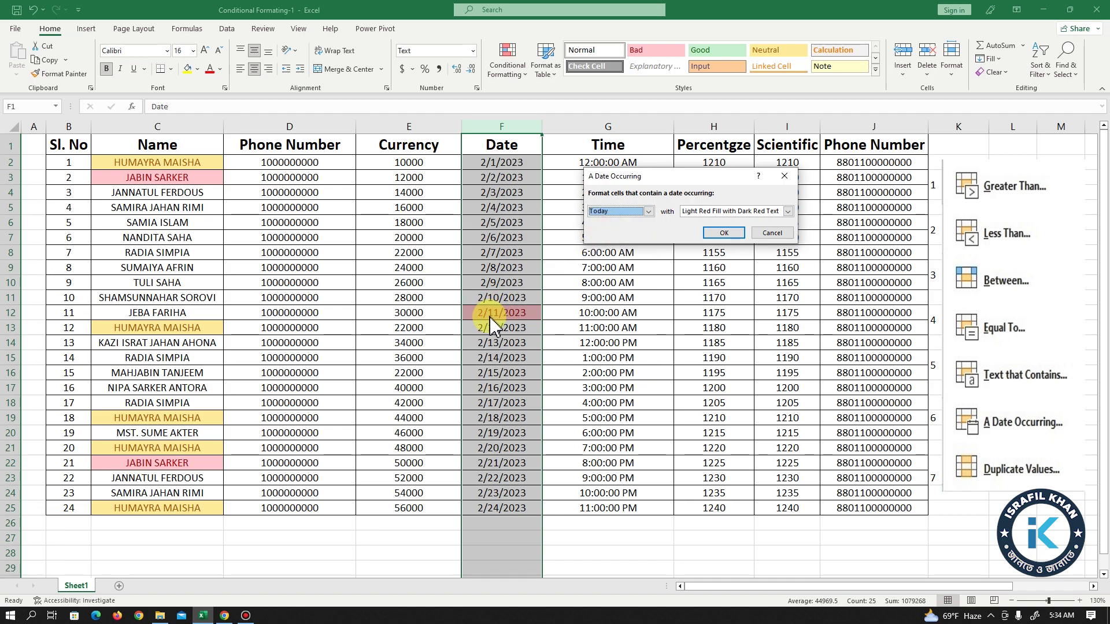
Try Yesterday, This week, This Month, In the last 7 days and Last week in the Date column rule, and discard it.
{"action": "left_click", "coordinate": [647, 212]}
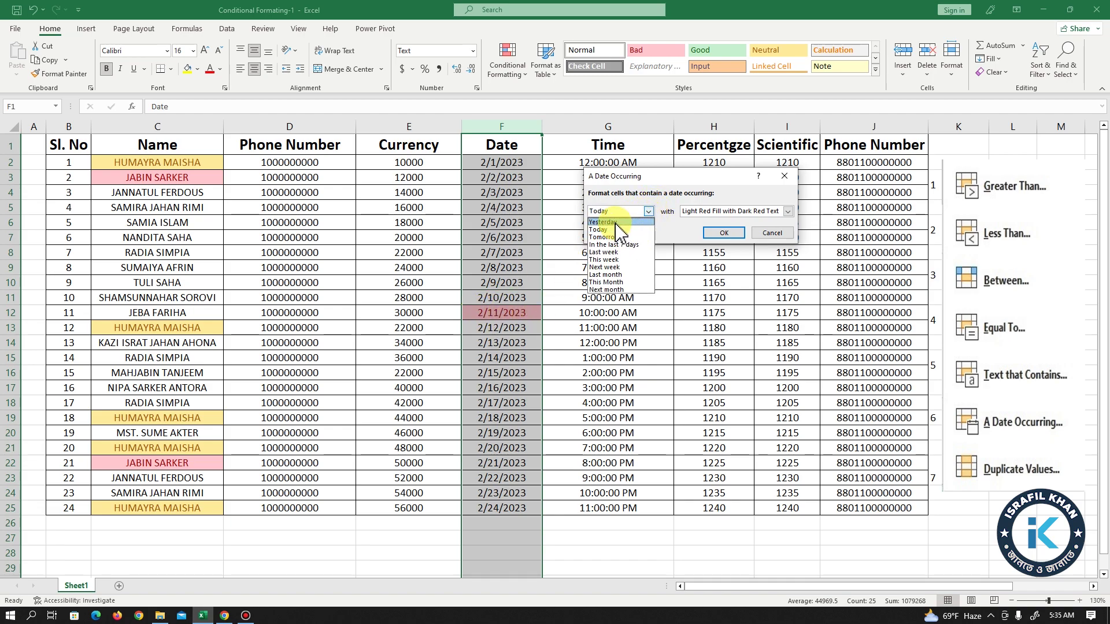
{"action": "left_click", "coordinate": [615, 223]}
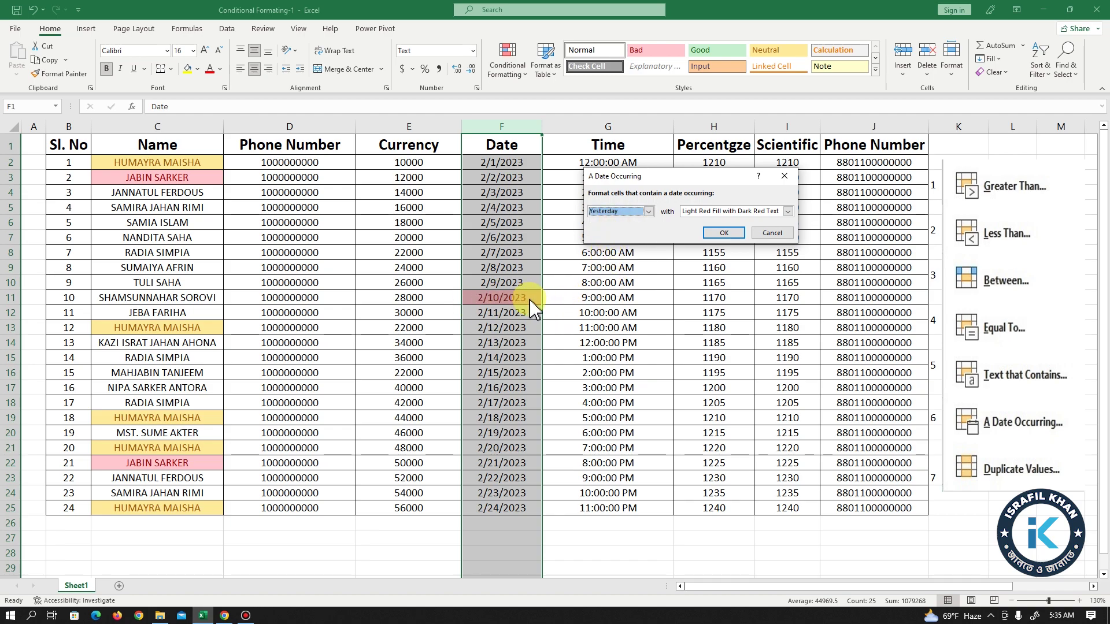
{"action": "left_click", "coordinate": [648, 212]}
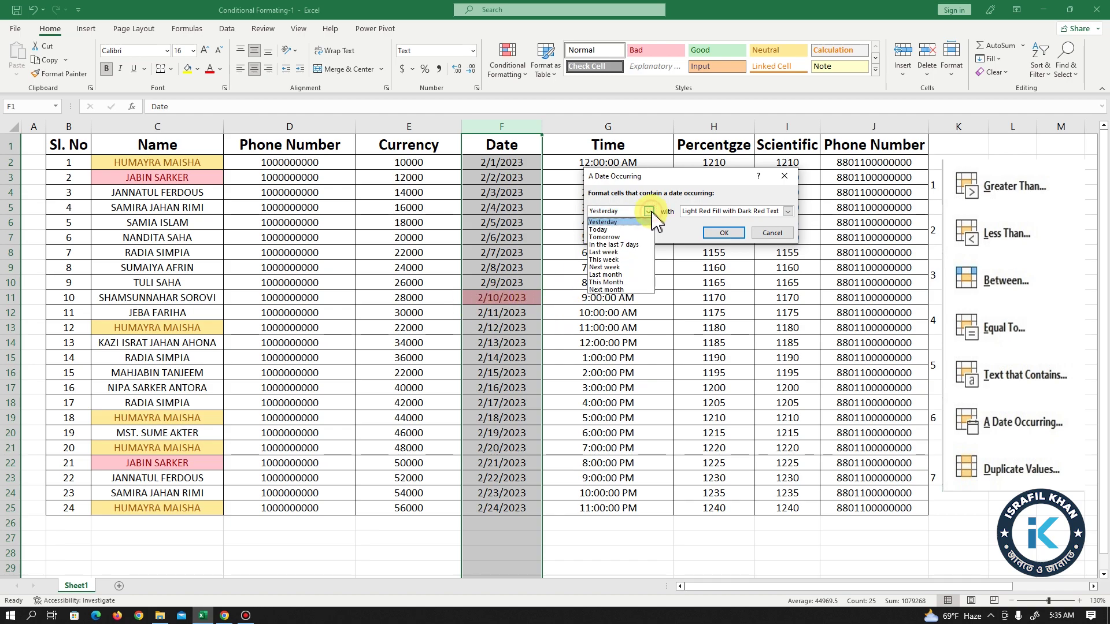
{"action": "left_click", "coordinate": [604, 260]}
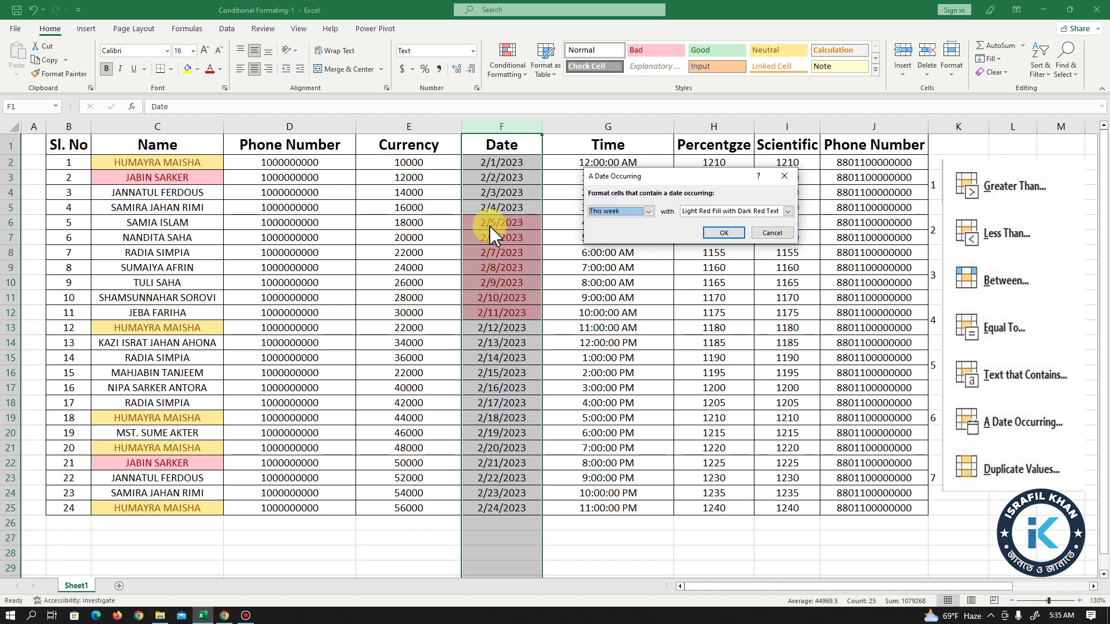
{"action": "left_click", "coordinate": [649, 211]}
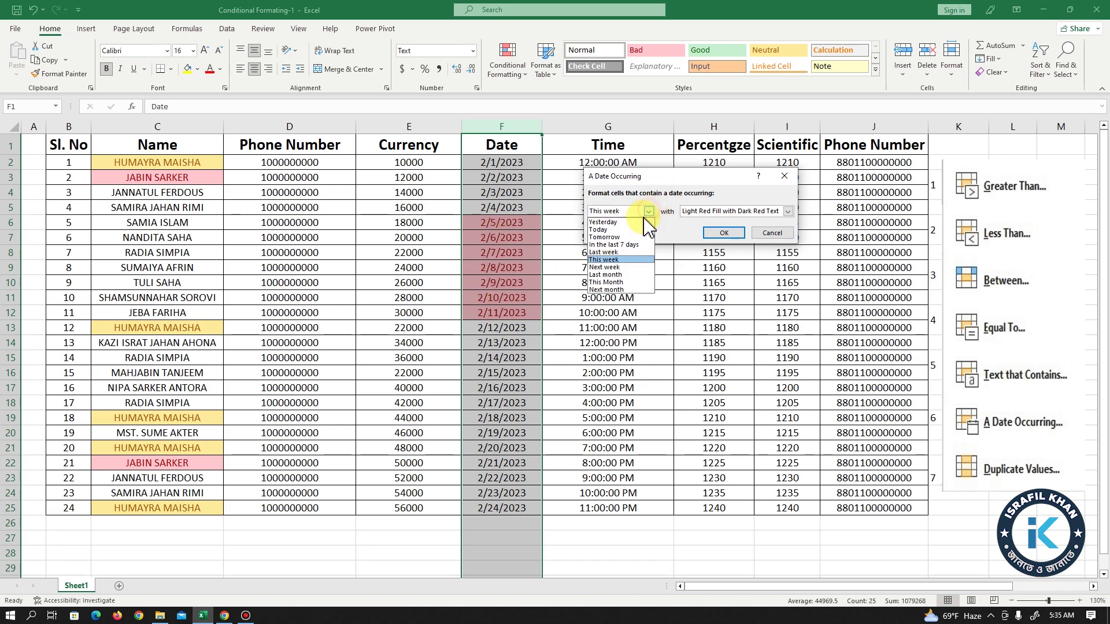
{"action": "left_click", "coordinate": [608, 283]}
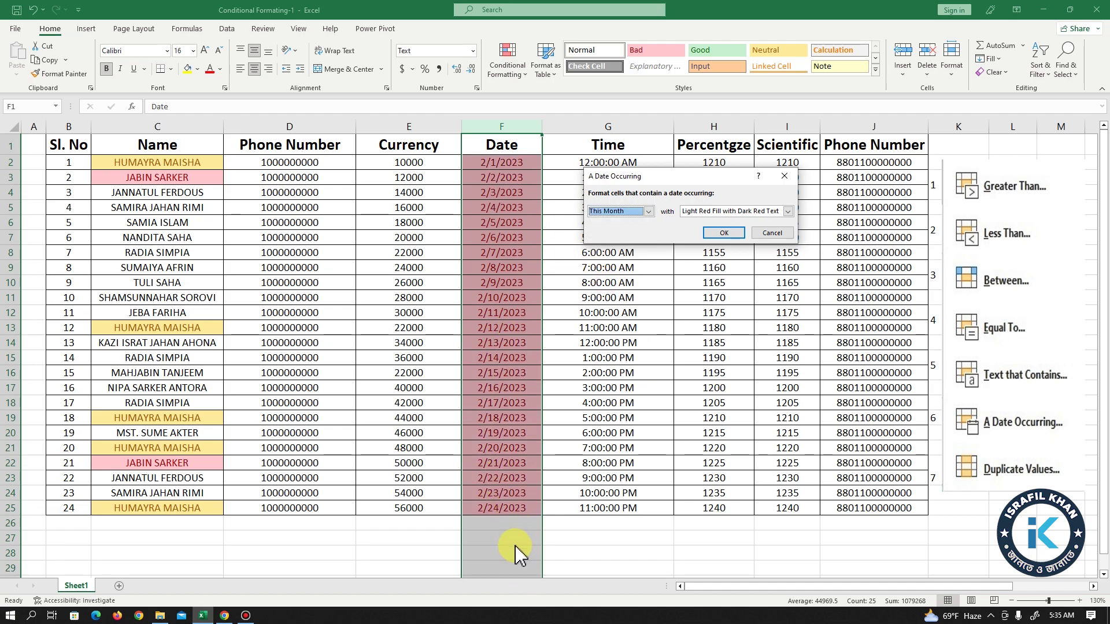
{"action": "scroll", "coordinate": [647, 215], "scroll_direction": "up", "scroll_amount": 5}
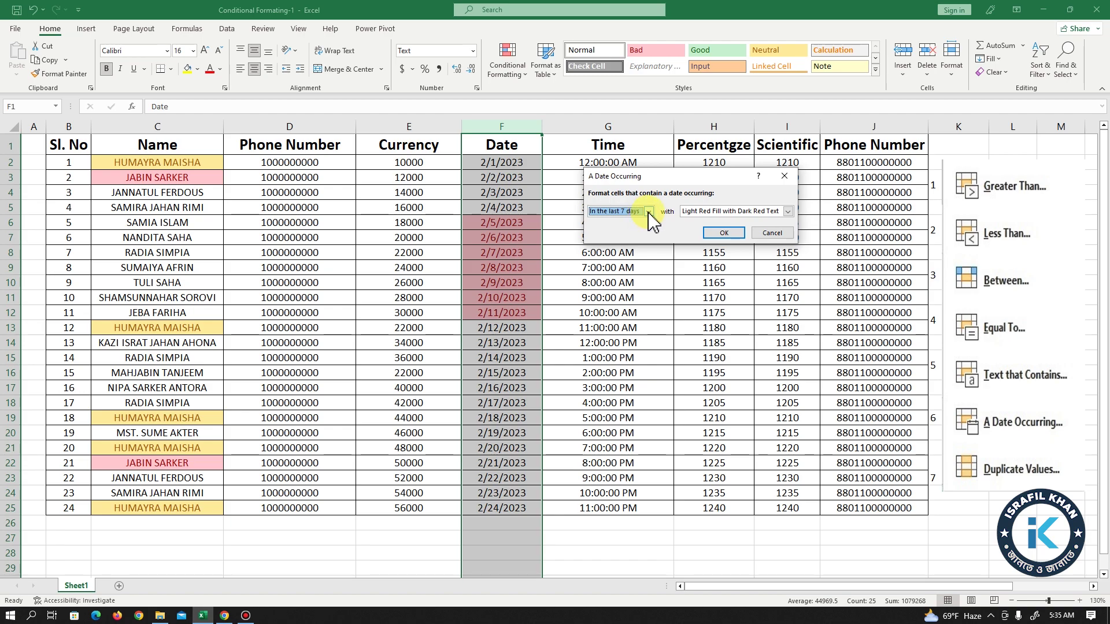
{"action": "left_click", "coordinate": [647, 211]}
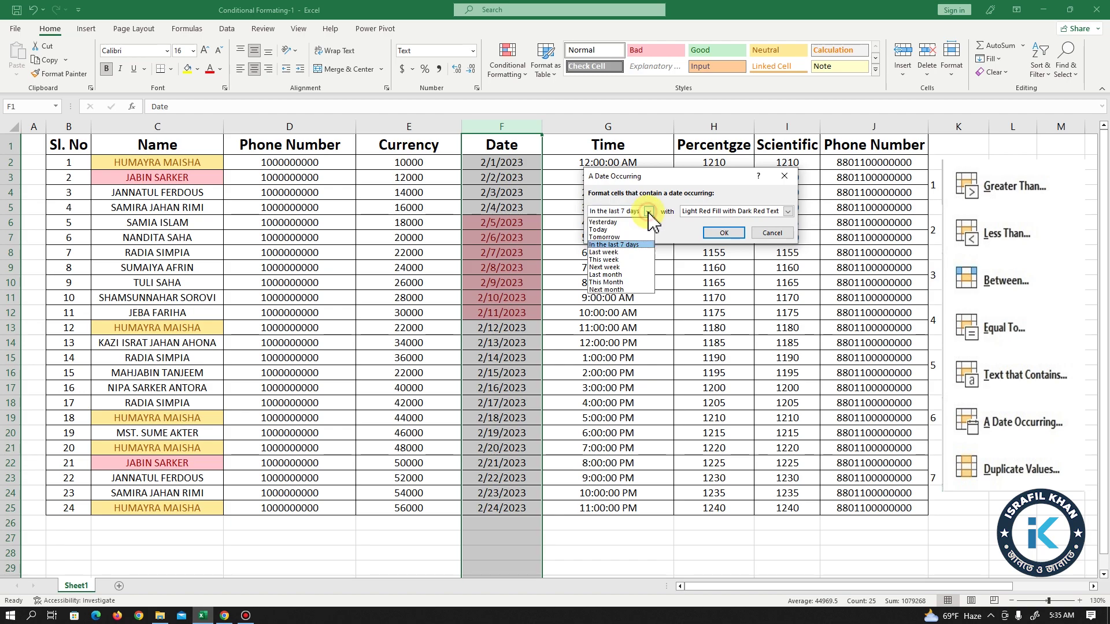
{"action": "left_click", "coordinate": [606, 253]}
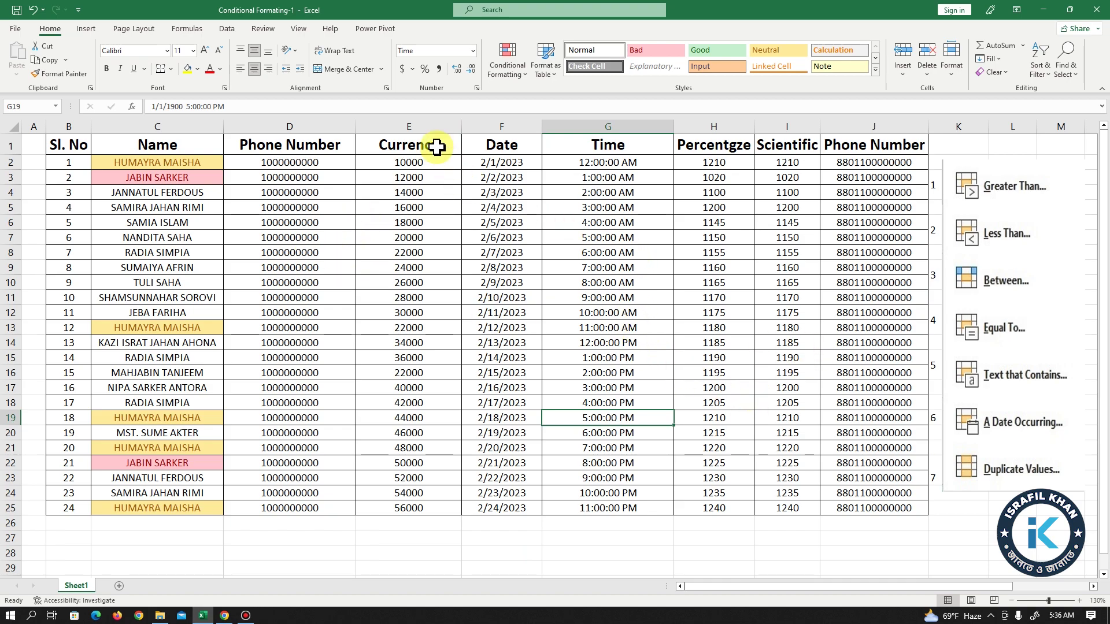
Try highlighting duplicate values in the Currency column using Yellow Fill with Dark Yellow Text, and discard the rule.
{"action": "left_click", "coordinate": [423, 125]}
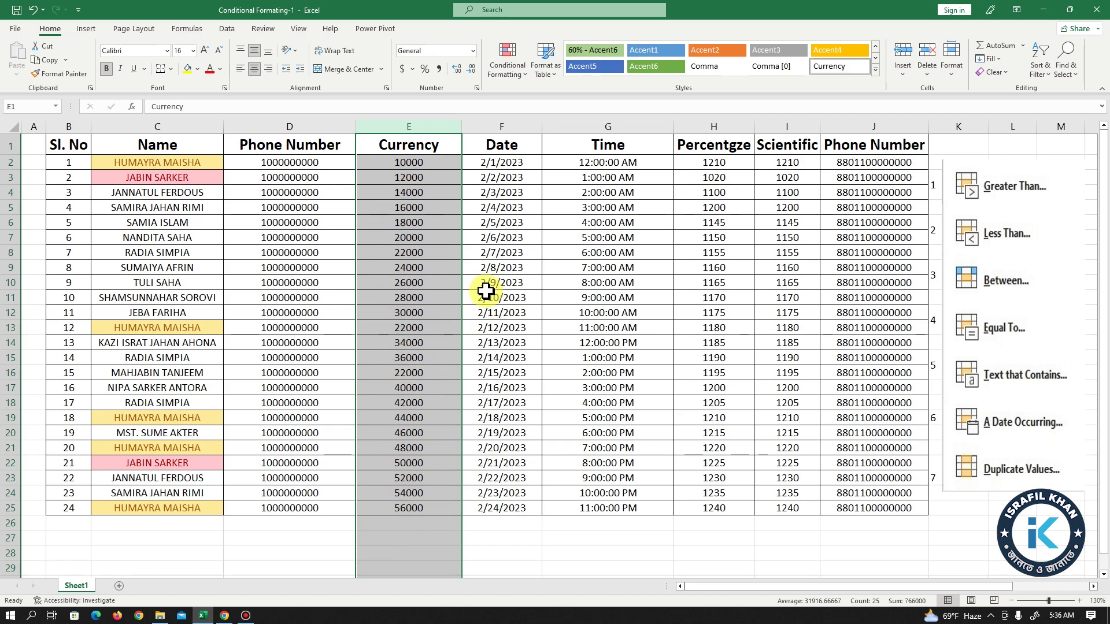
{"action": "left_click", "coordinate": [516, 81]}
{"action": "mouse_move", "coordinate": [578, 99]}
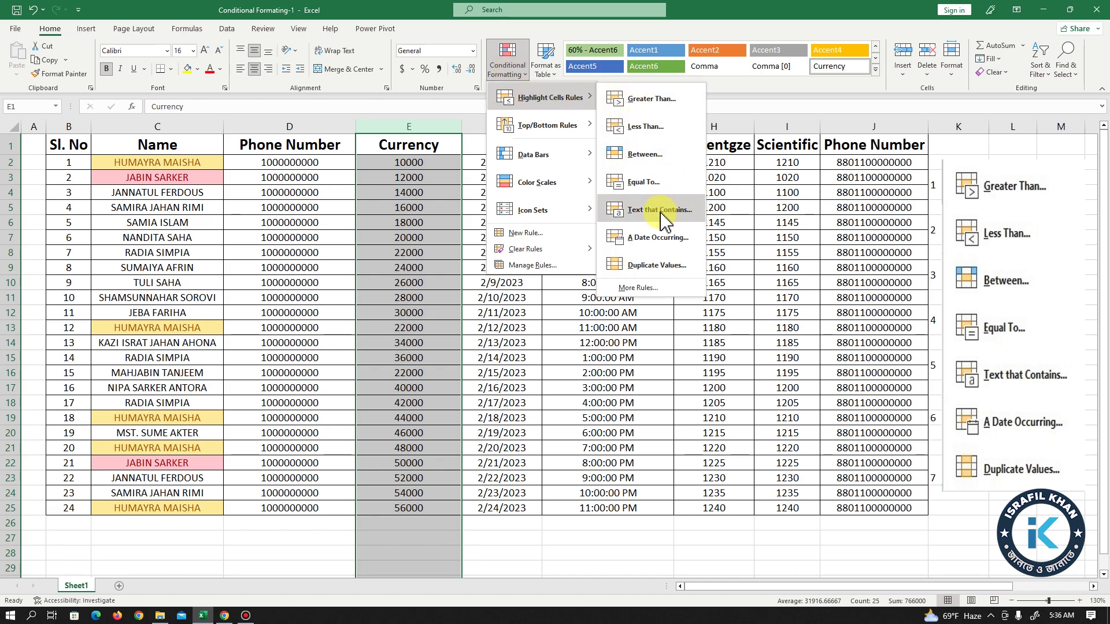
{"action": "left_click", "coordinate": [648, 267]}
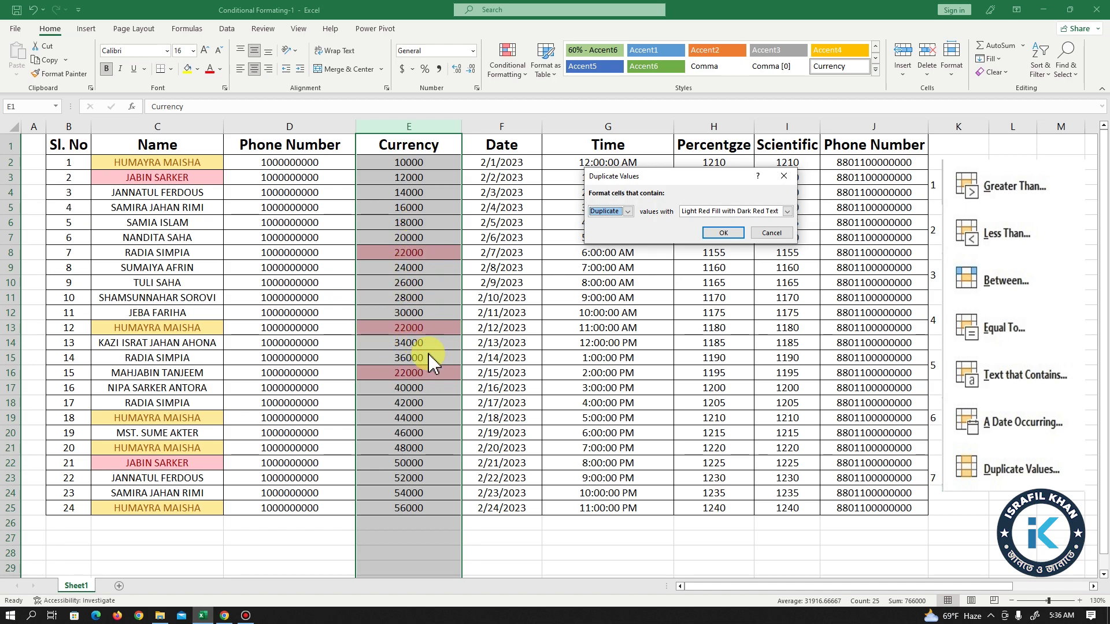
{"action": "left_click", "coordinate": [707, 212]}
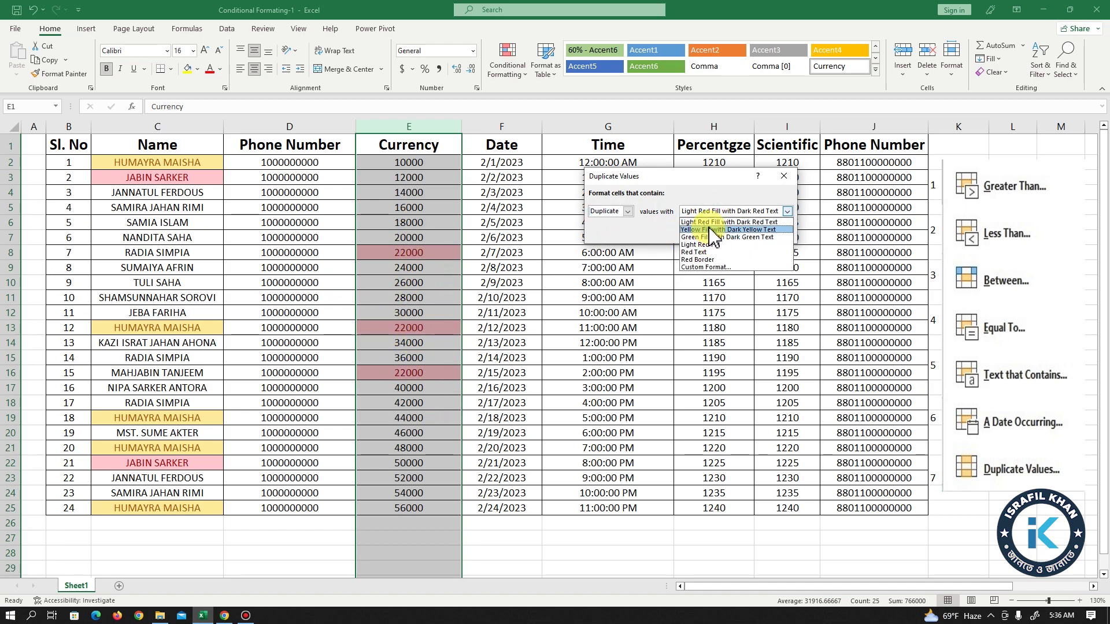
{"action": "left_click", "coordinate": [711, 229]}
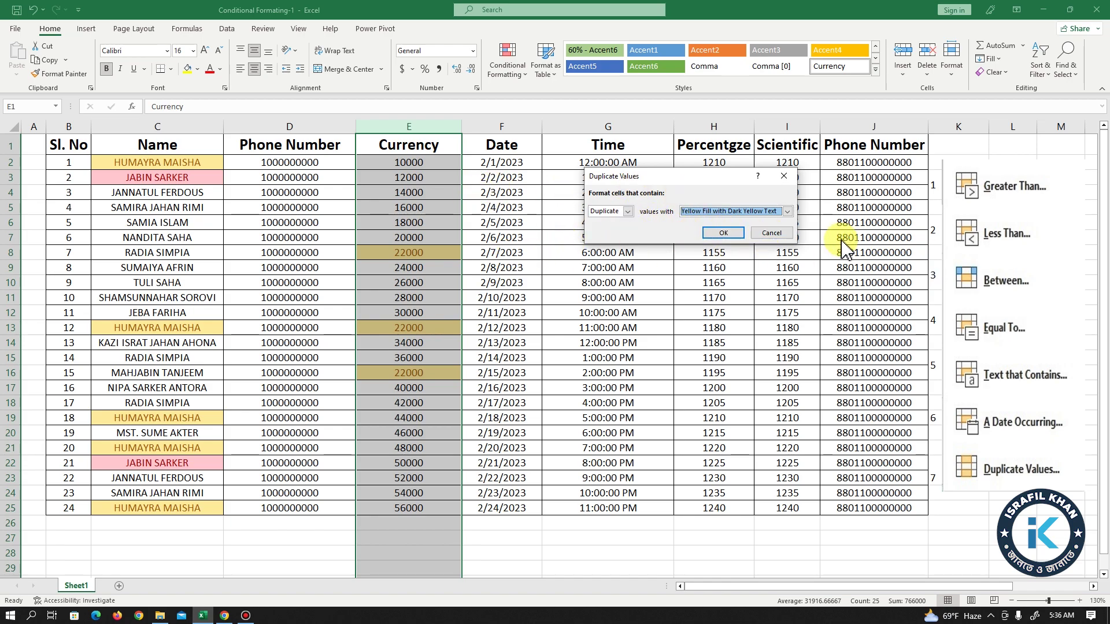
{"action": "left_click", "coordinate": [772, 232]}
{"action": "left_click", "coordinate": [401, 205]}
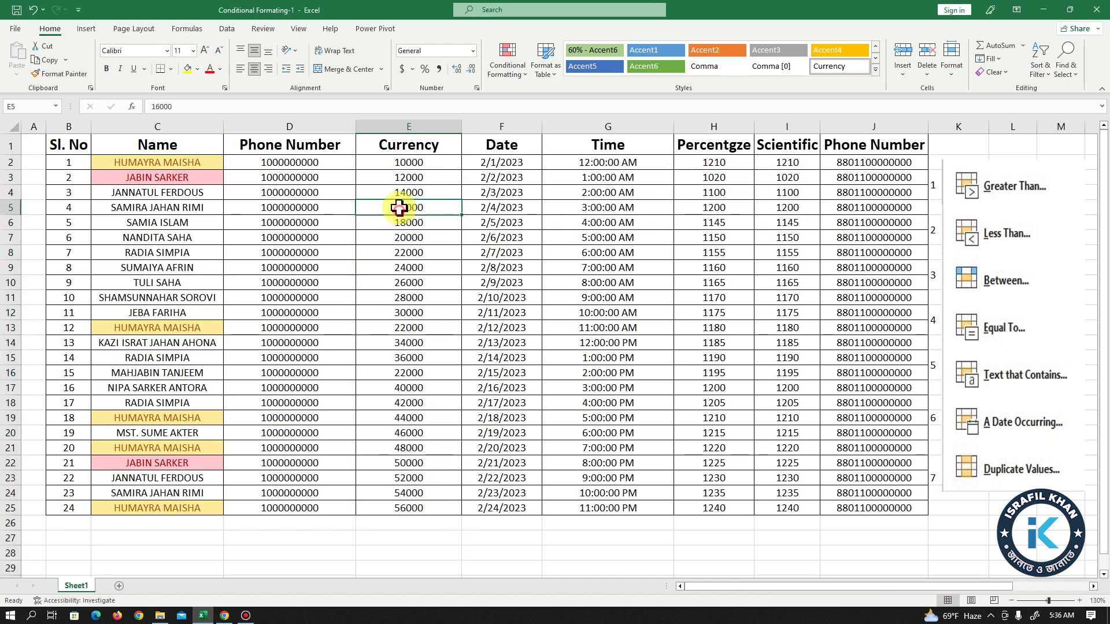
{"action": "left_click", "coordinate": [405, 164]}
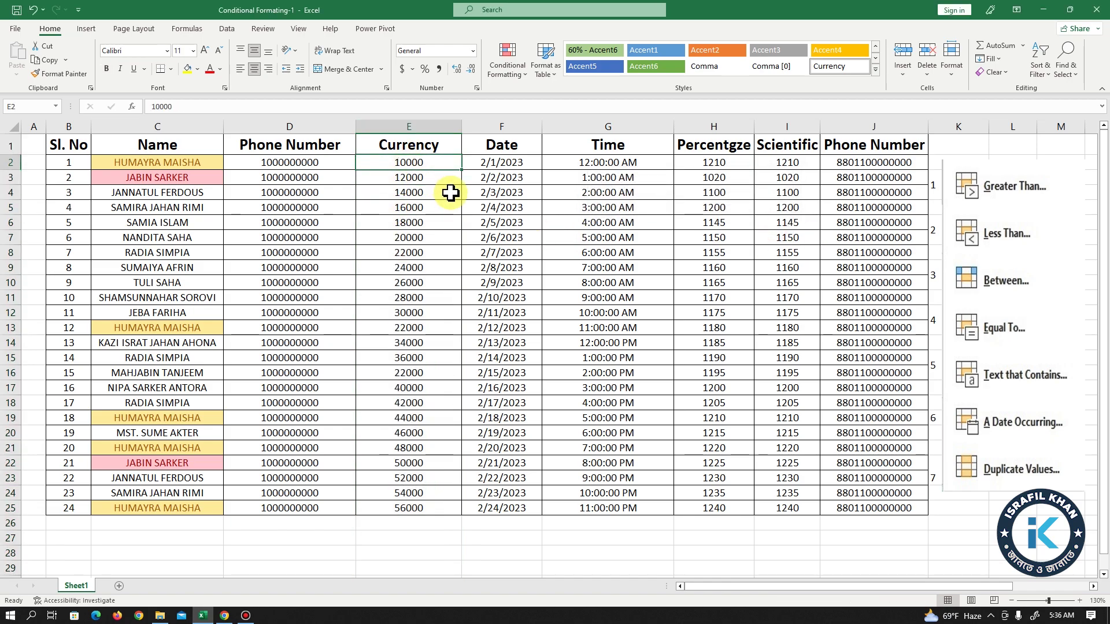
Try highlighting Unique values in the Currency column using Light Red Fill with Dark Red Text, and discard the rule.
{"action": "left_click", "coordinate": [418, 122]}
{"action": "left_click", "coordinate": [501, 68]}
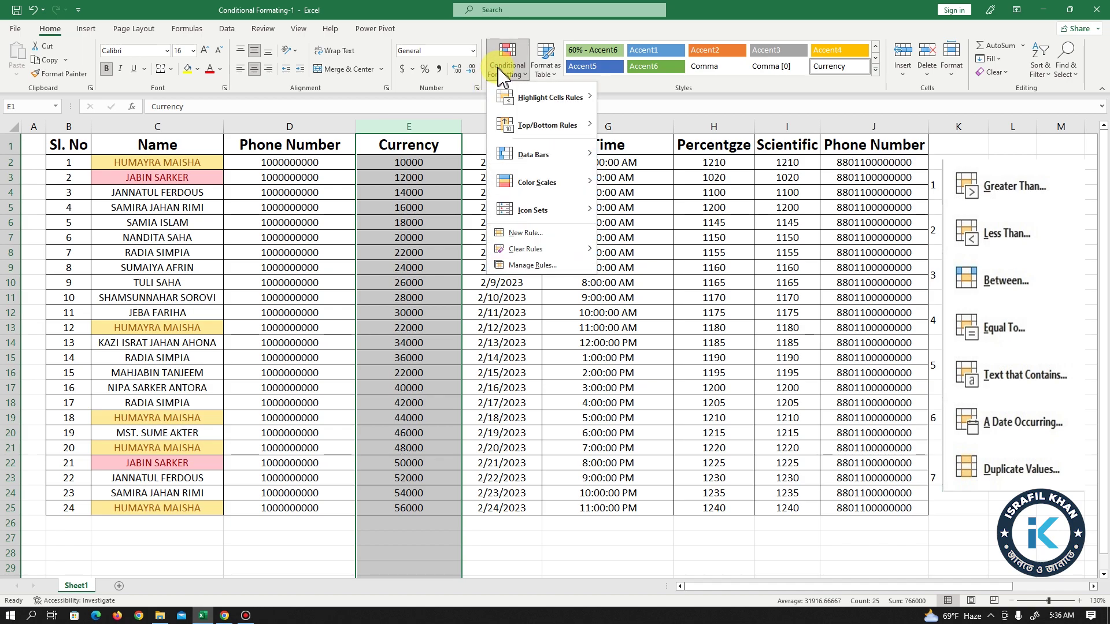
{"action": "mouse_move", "coordinate": [546, 98]}
{"action": "left_click", "coordinate": [666, 263]}
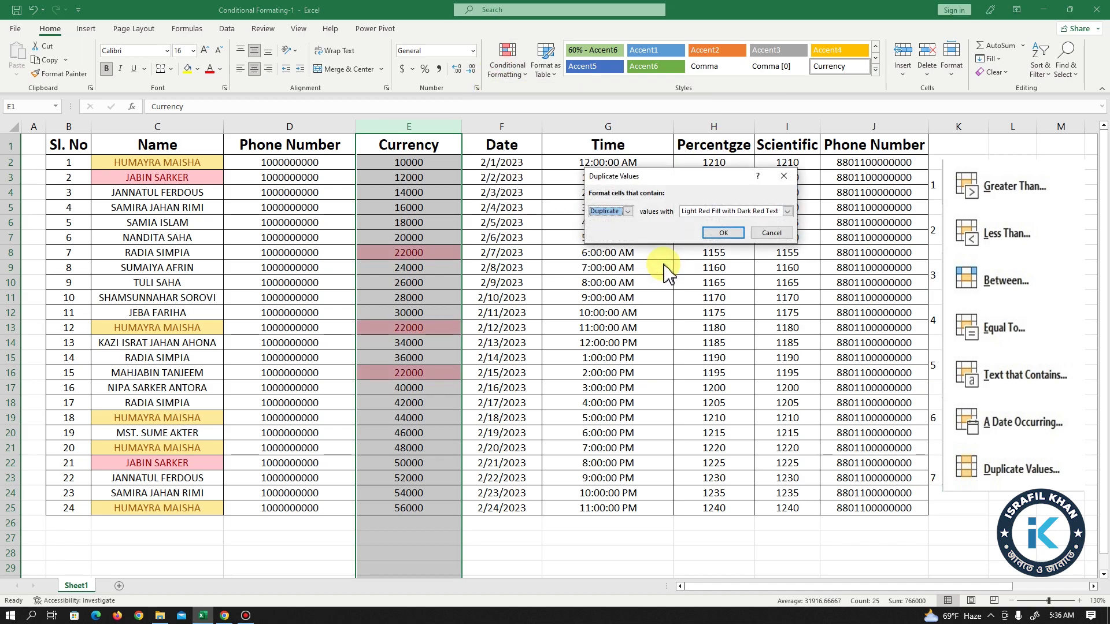
{"action": "left_click", "coordinate": [627, 212]}
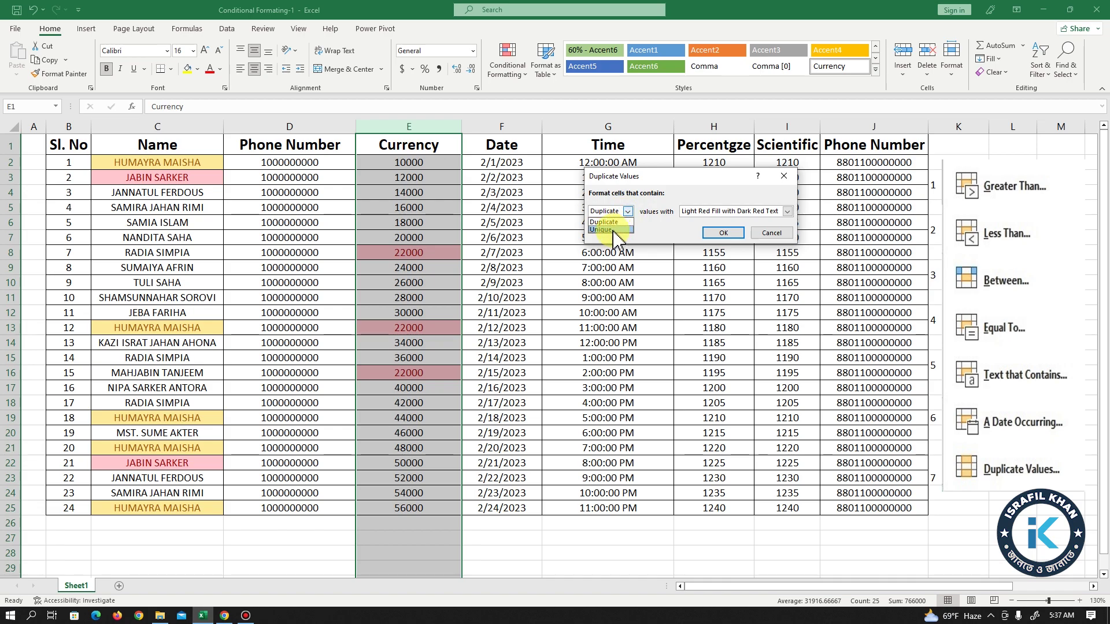
{"action": "left_click", "coordinate": [612, 230]}
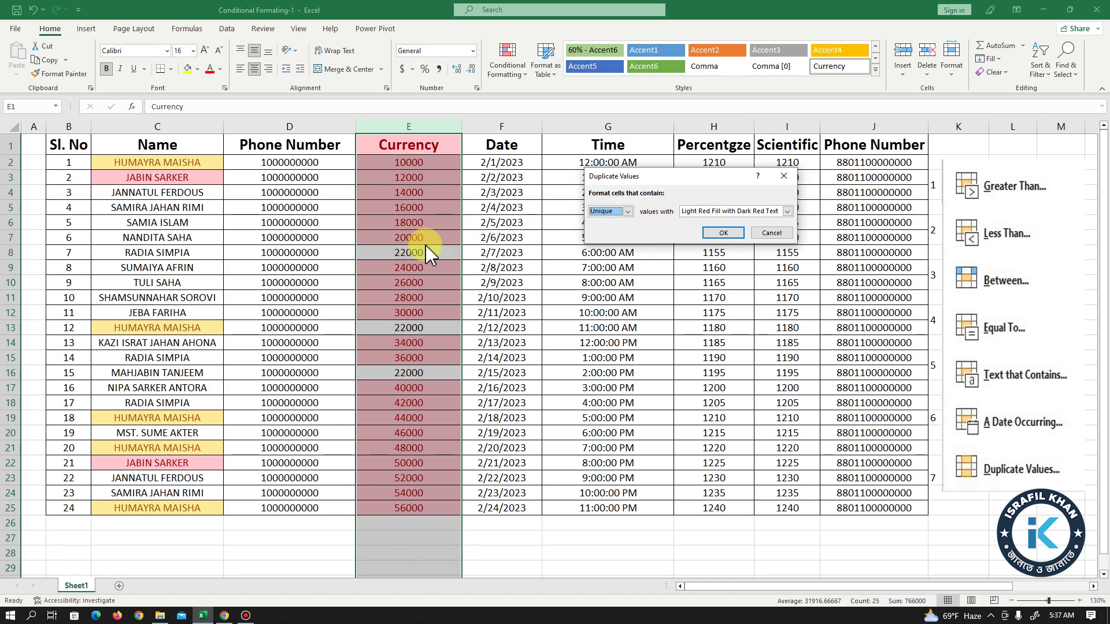
{"action": "left_click", "coordinate": [772, 232]}
Set the Currency value in cell E7 to 22000.
{"action": "left_click", "coordinate": [412, 237]}
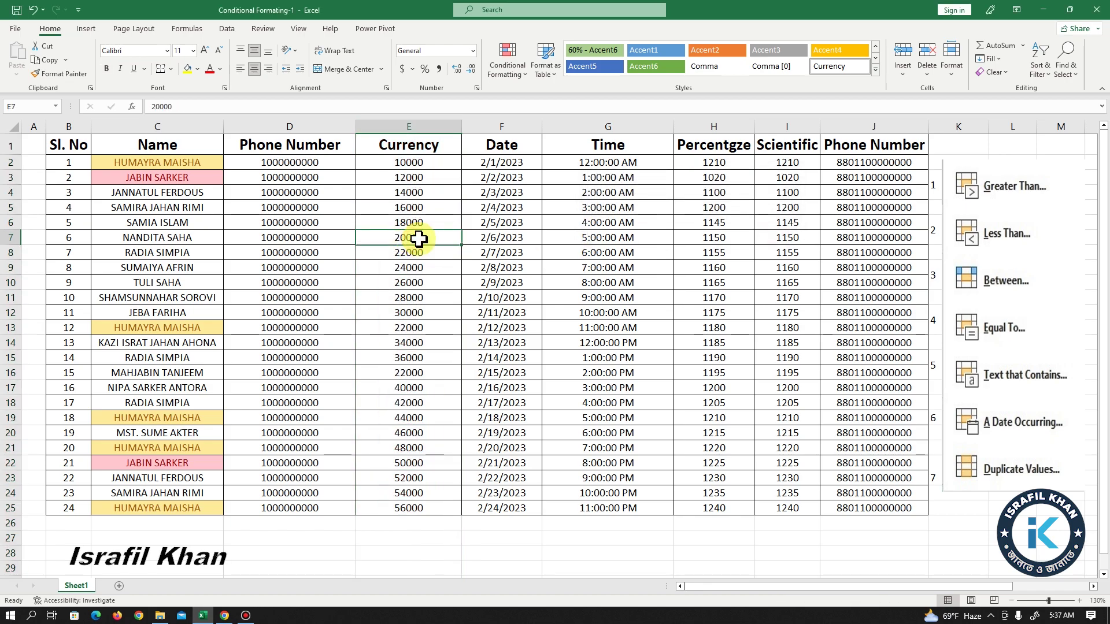
{"action": "type", "text": "22000"}
{"action": "key", "text": "Return"}
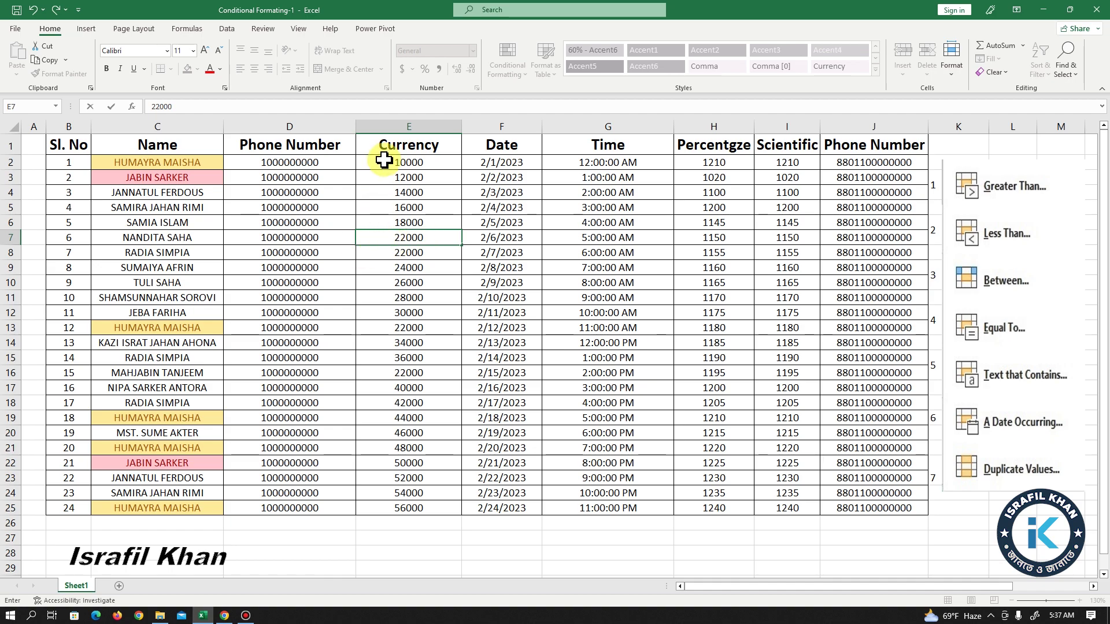
Highlight the Unique values of the whole Currency column using Light Red Fill with Dark Red Text.
{"action": "left_click", "coordinate": [409, 126]}
{"action": "left_click", "coordinate": [508, 58]}
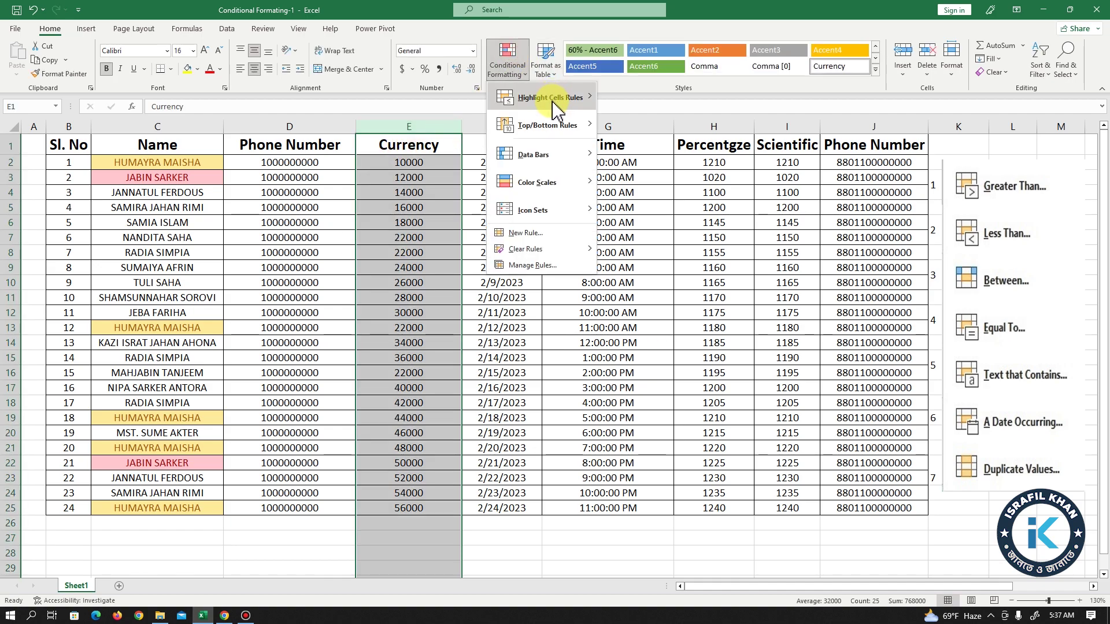
{"action": "mouse_move", "coordinate": [549, 99]}
{"action": "left_click", "coordinate": [658, 264]}
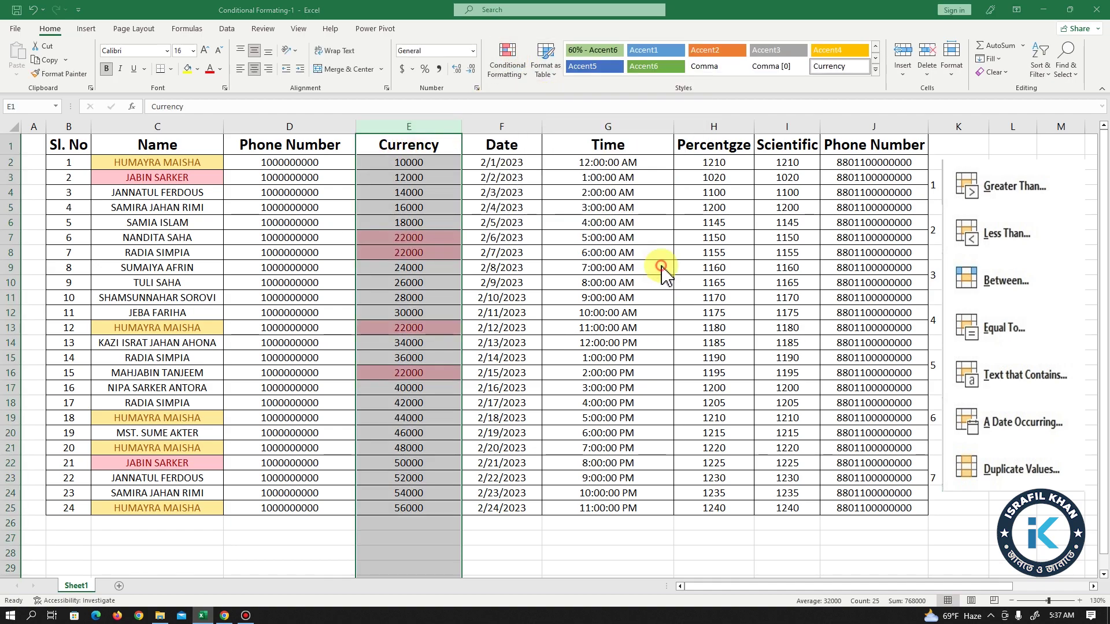
{"action": "left_click", "coordinate": [627, 212]}
{"action": "left_click", "coordinate": [607, 231]}
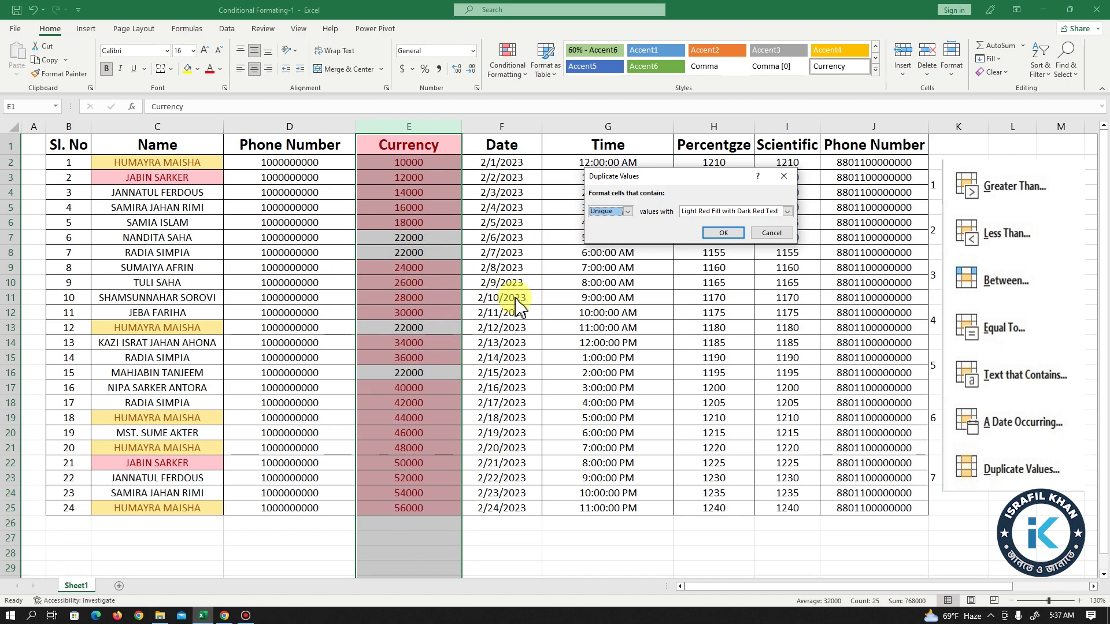
{"action": "left_click", "coordinate": [723, 232]}
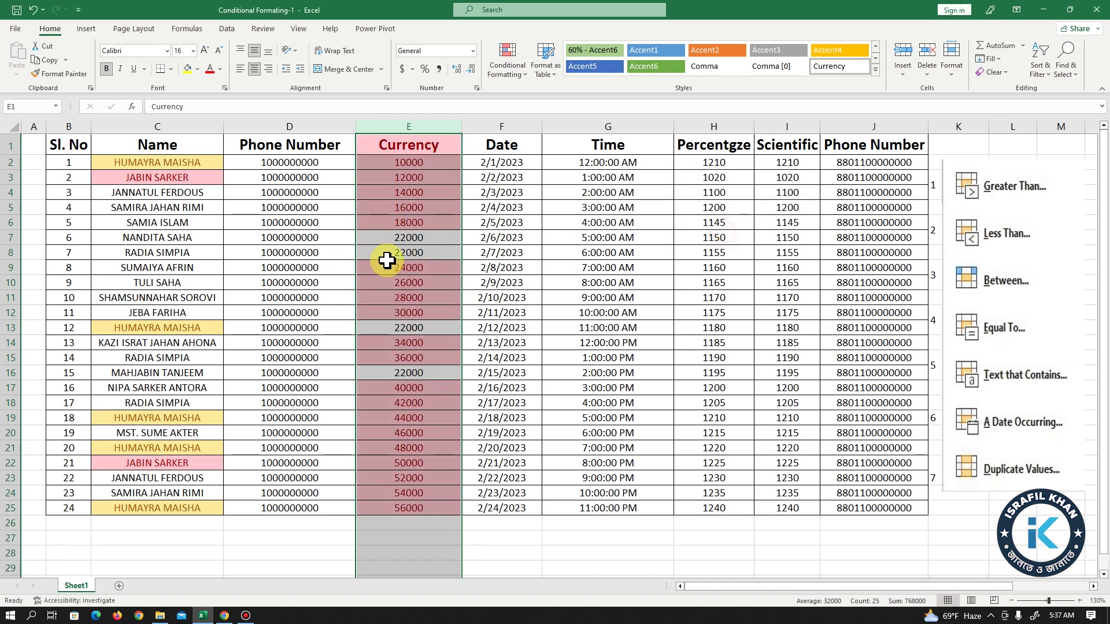
{"action": "left_click", "coordinate": [508, 326]}
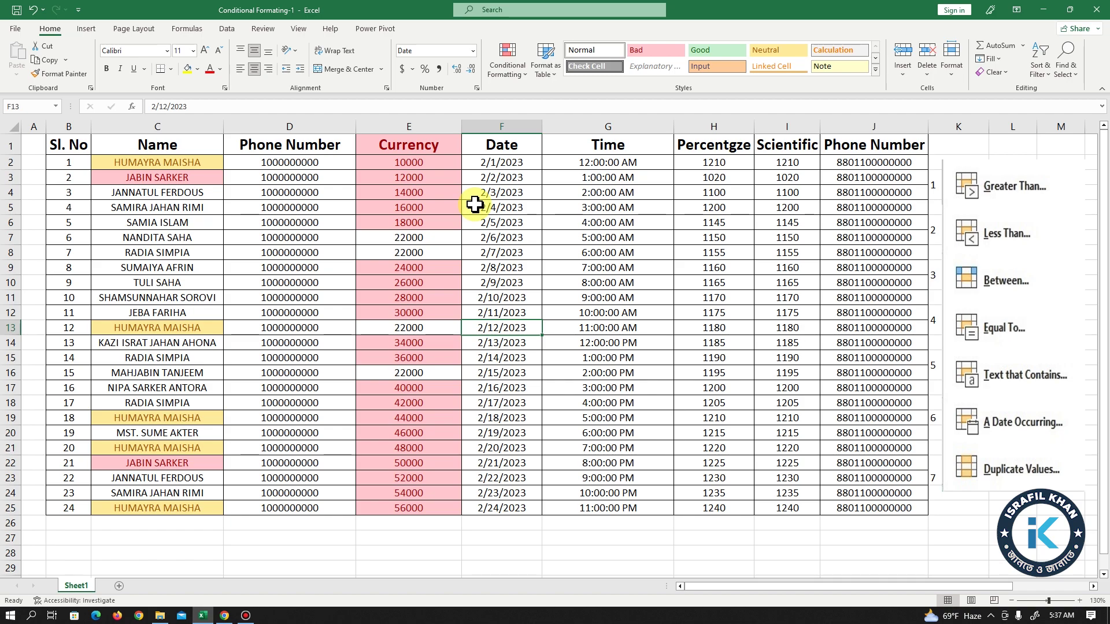
Clear the conditional formatting rules from the entire sheet.
{"action": "left_click", "coordinate": [438, 541]}
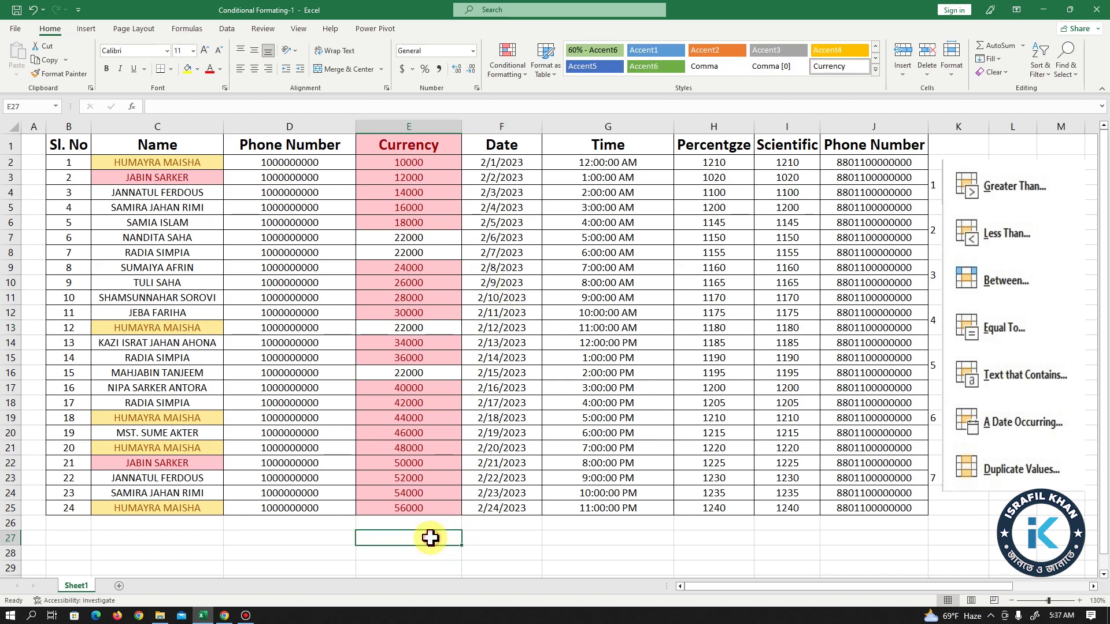
{"action": "left_click", "coordinate": [504, 64]}
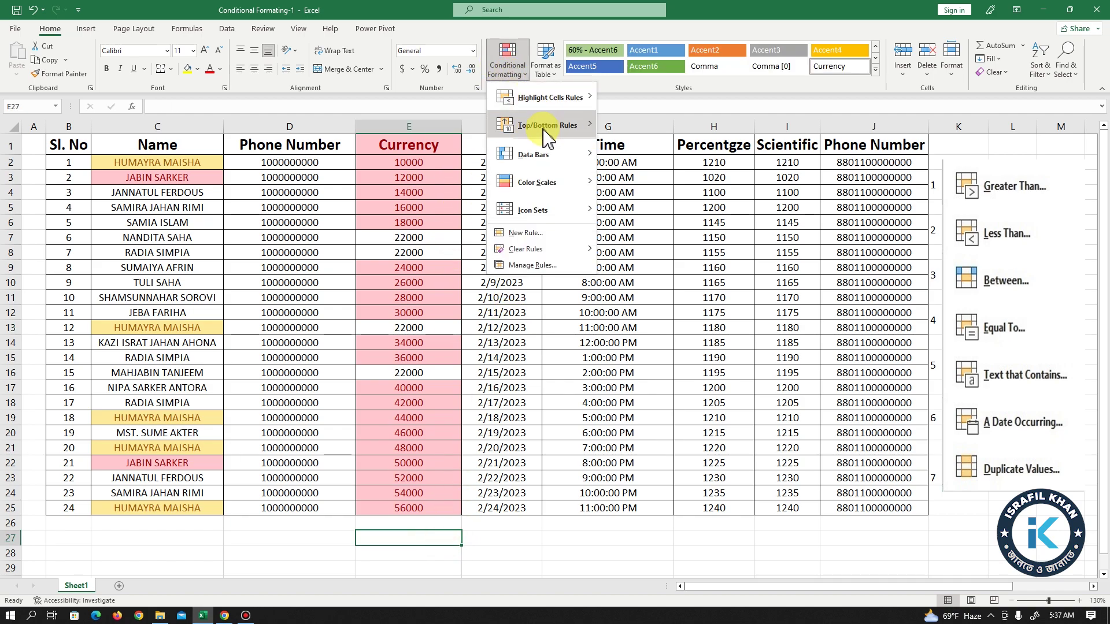
{"action": "mouse_move", "coordinate": [546, 254]}
{"action": "left_click", "coordinate": [663, 266]}
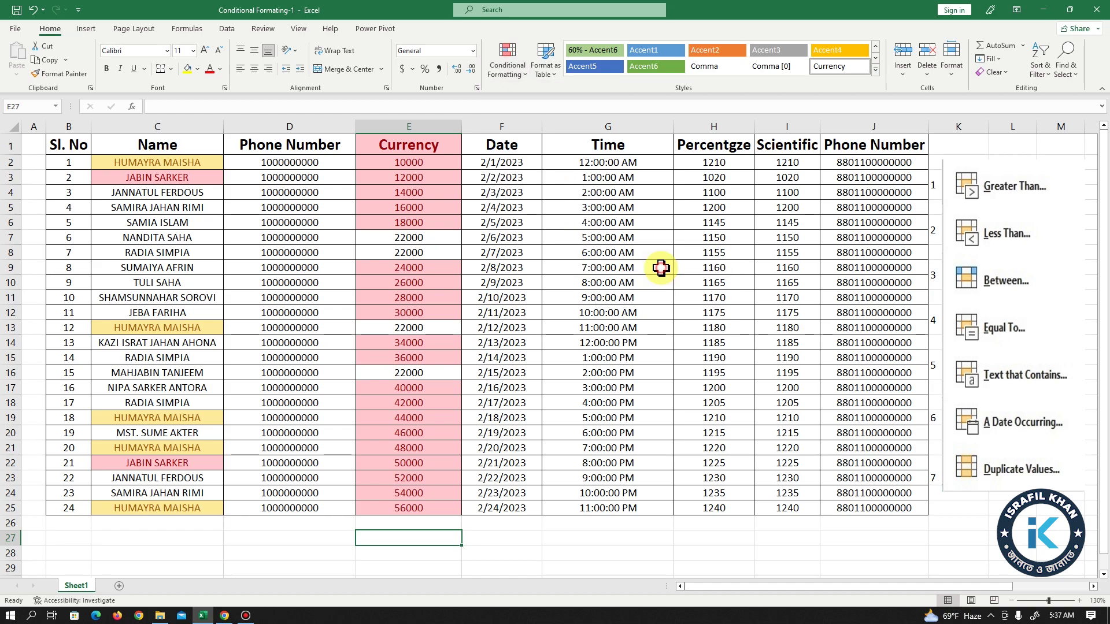